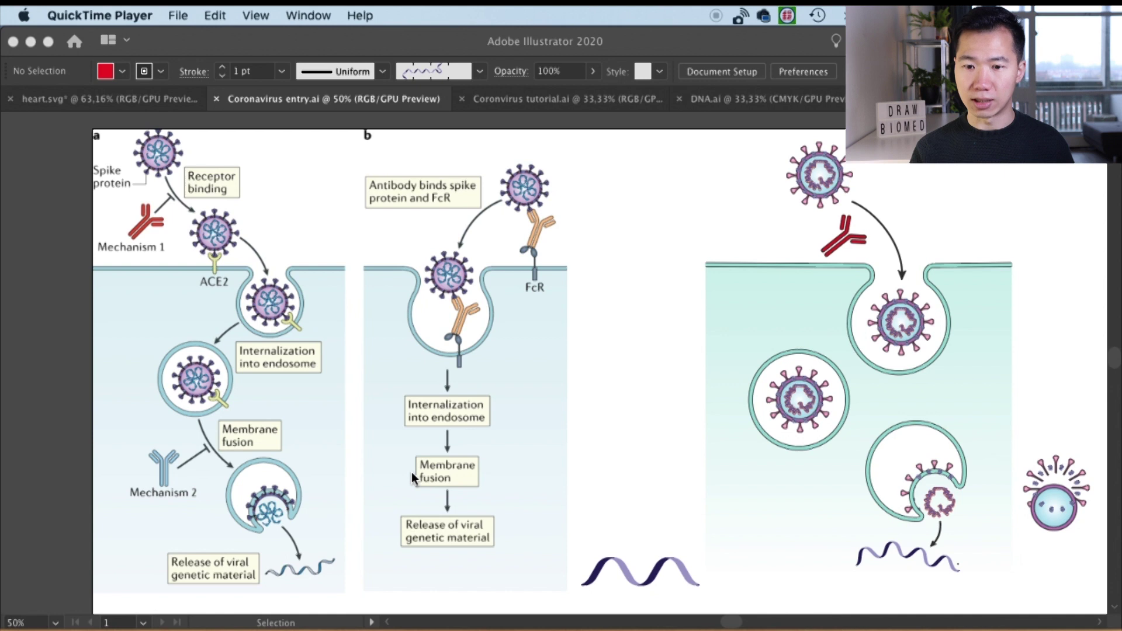
- Lock the reference figure of the coronavirus entry pathway on the artboard
click(642, 387)
click(156, 289)
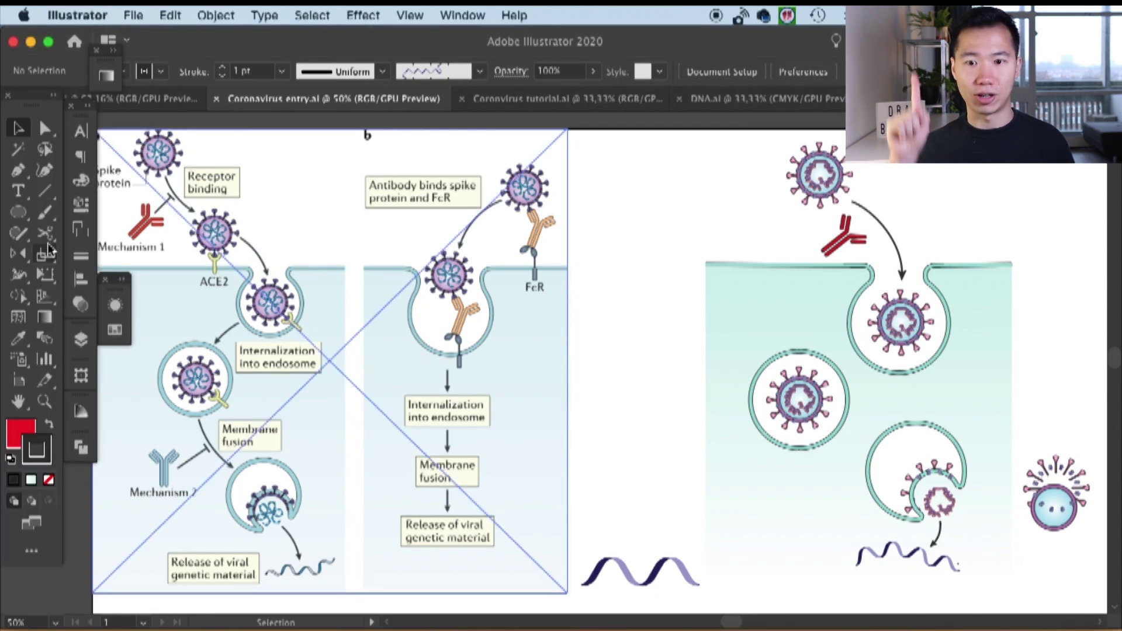
key(a)
key(super+2)
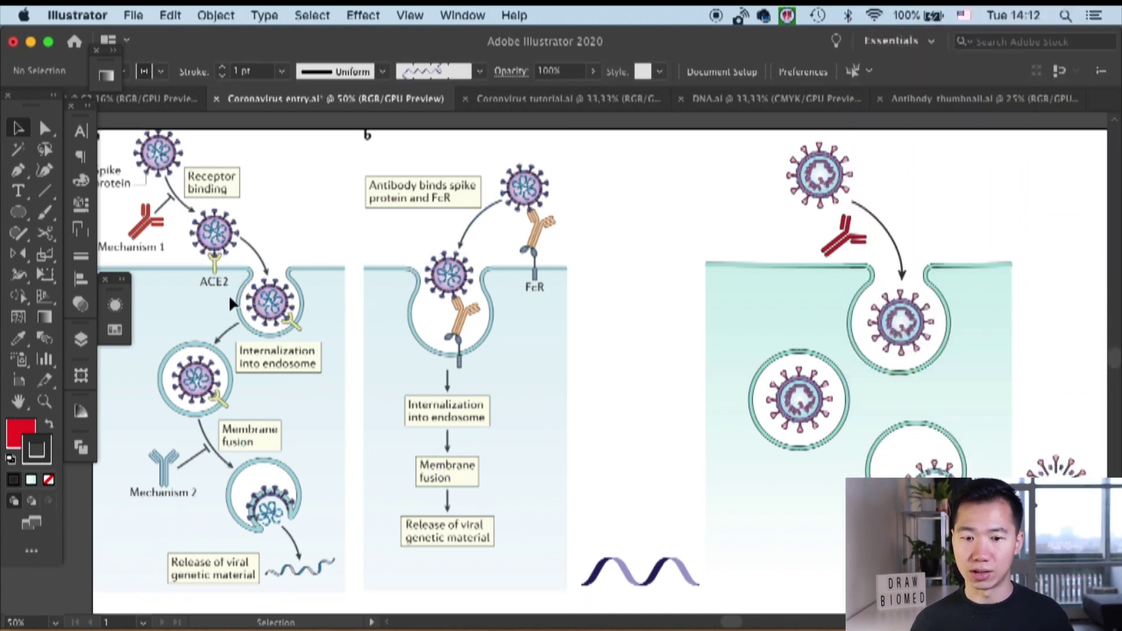
- Draw a small circle in the white area above the cell membrane, beside the ACE2-bound virus
key(super+plus)
key(super+plus)
drag(320, 248, 836, 295)
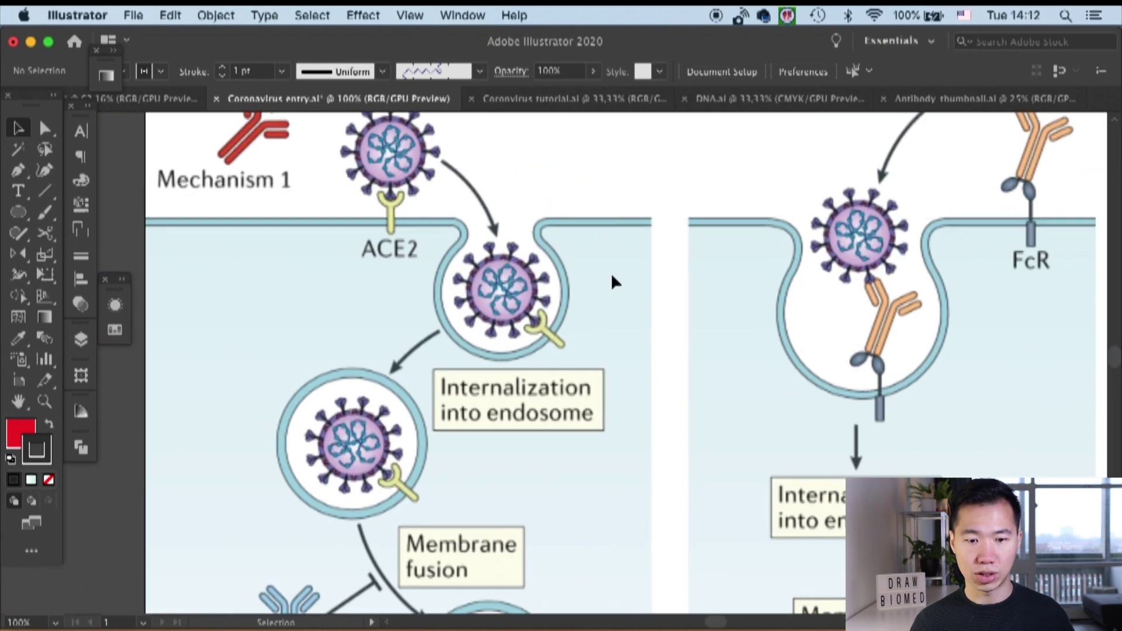
drag(626, 248, 581, 313)
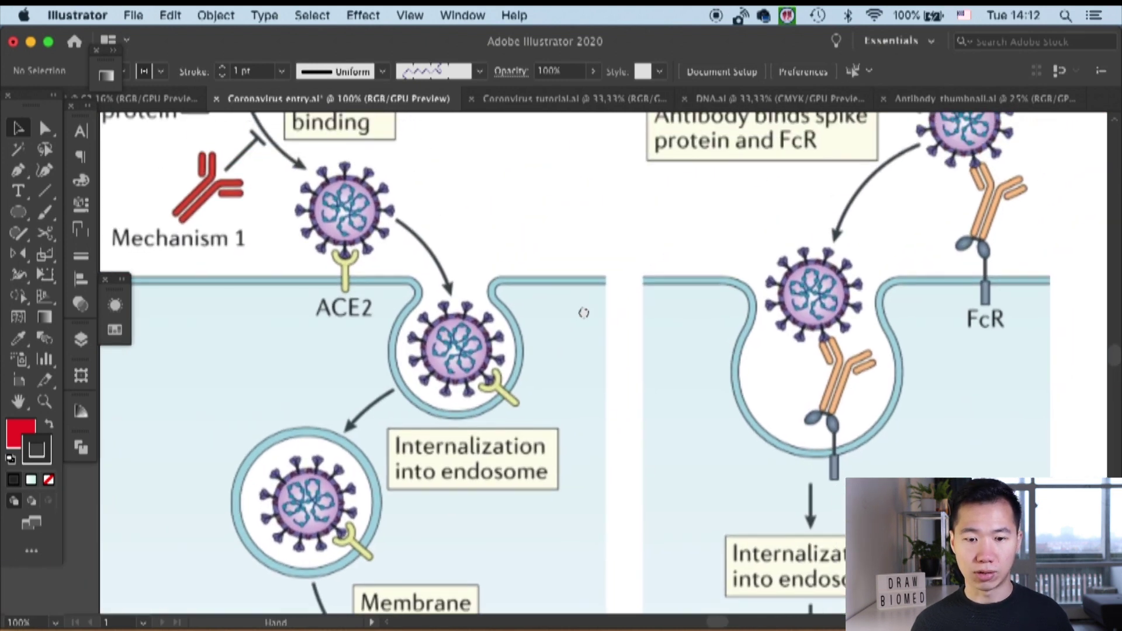
click(45, 192)
click(20, 212)
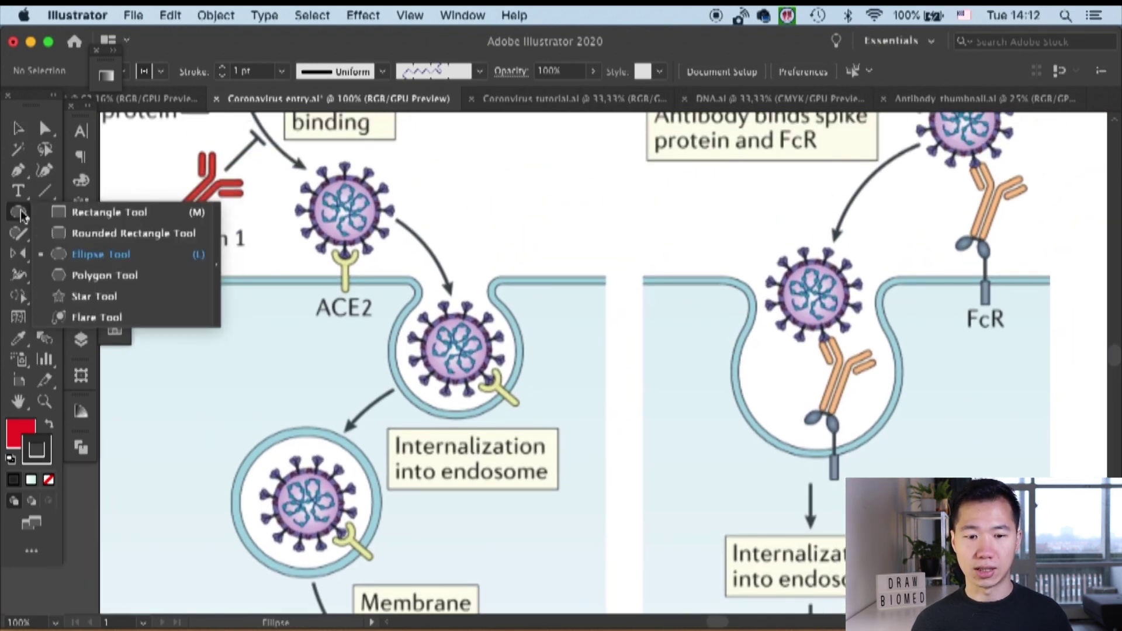
click(87, 254)
drag(511, 166, 548, 202)
key(v)
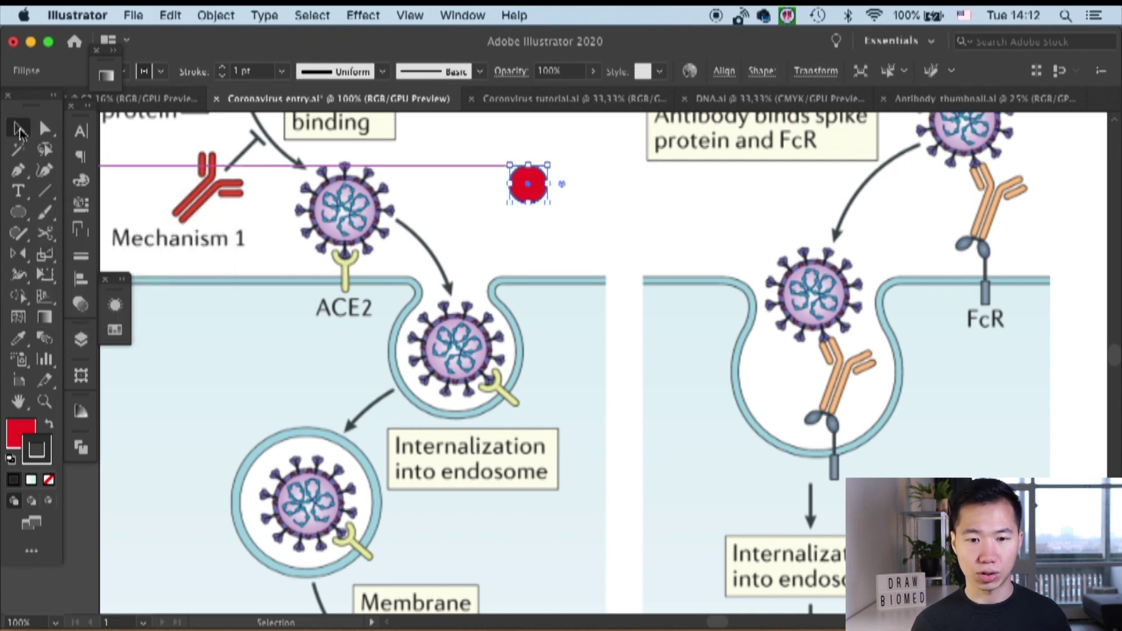
- Remove the small circle's fill and set its stroke weight to 4 pt
click(26, 432)
click(49, 479)
click(561, 225)
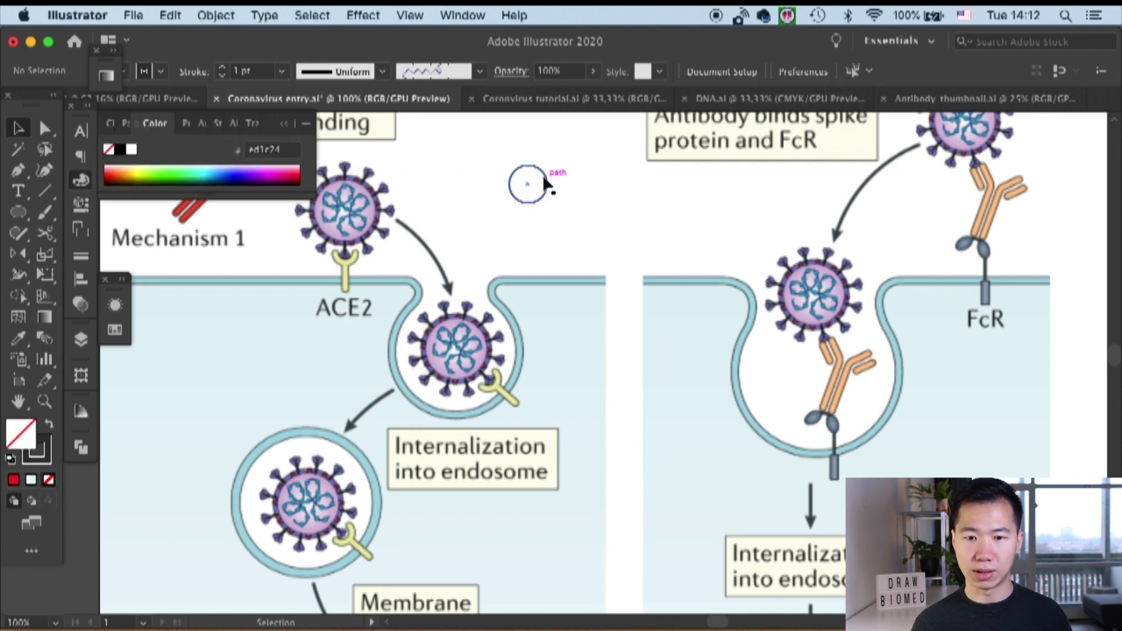
click(545, 184)
click(284, 71)
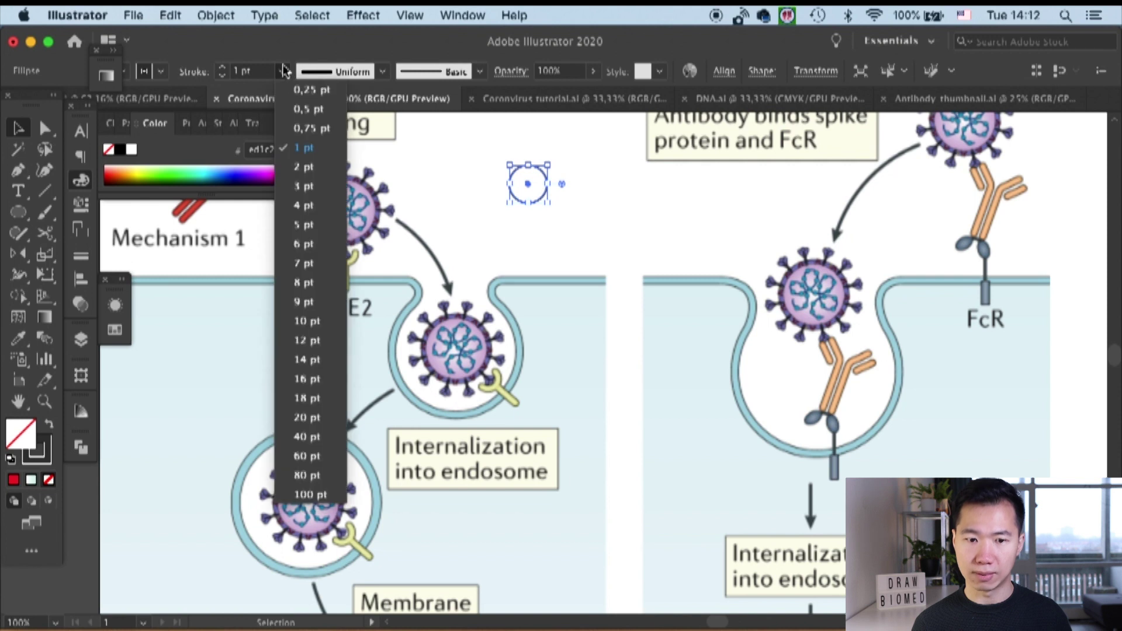
click(309, 207)
click(614, 232)
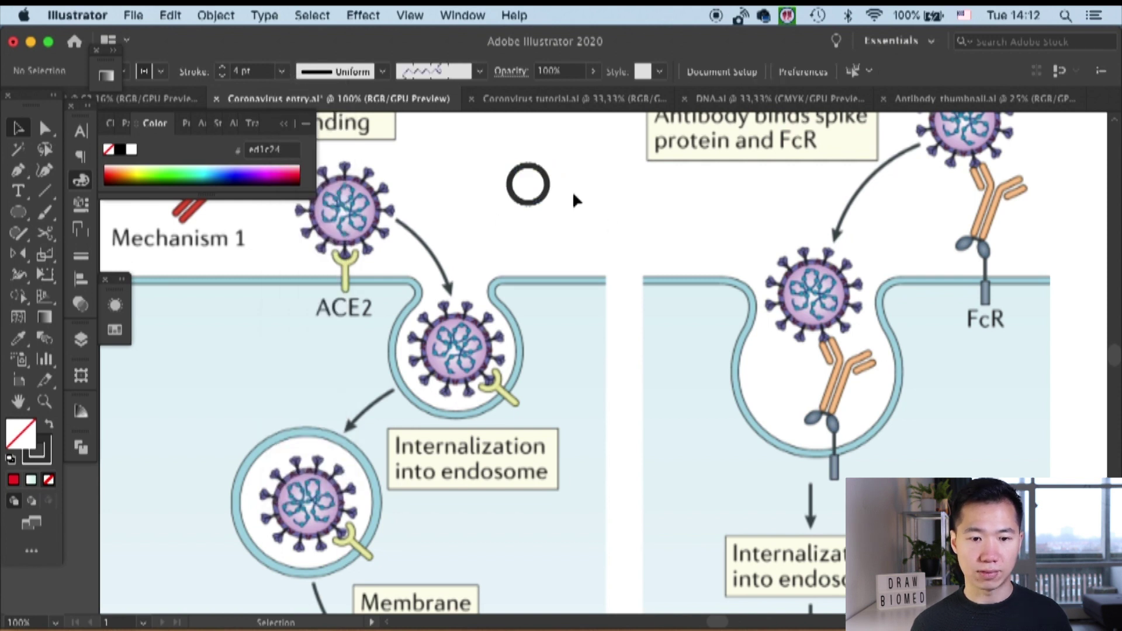
click(548, 185)
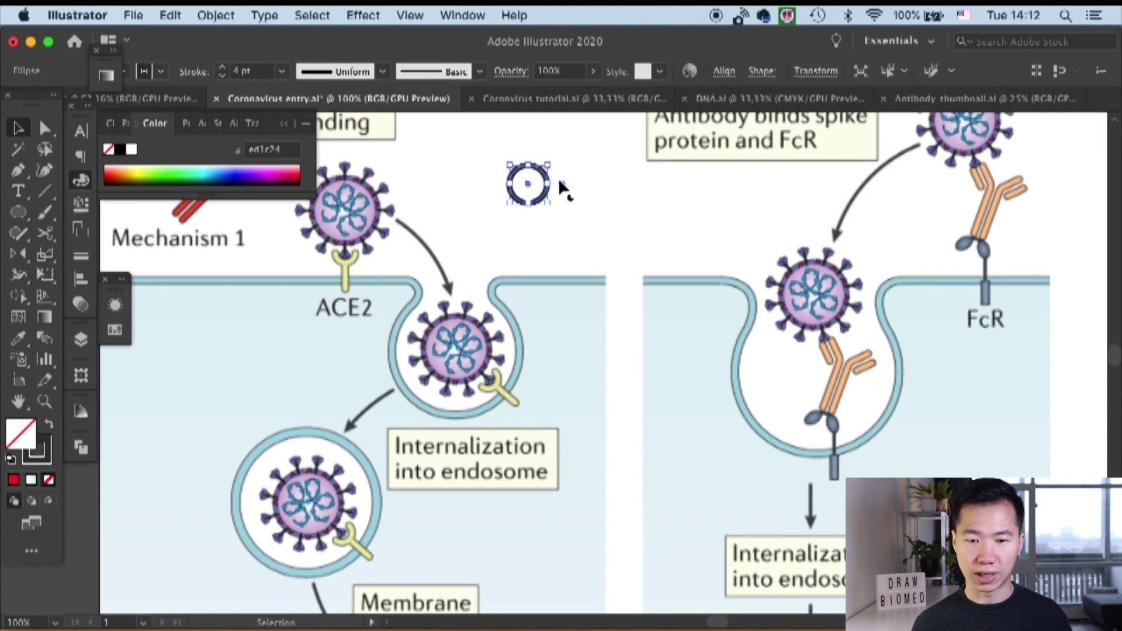
click(577, 200)
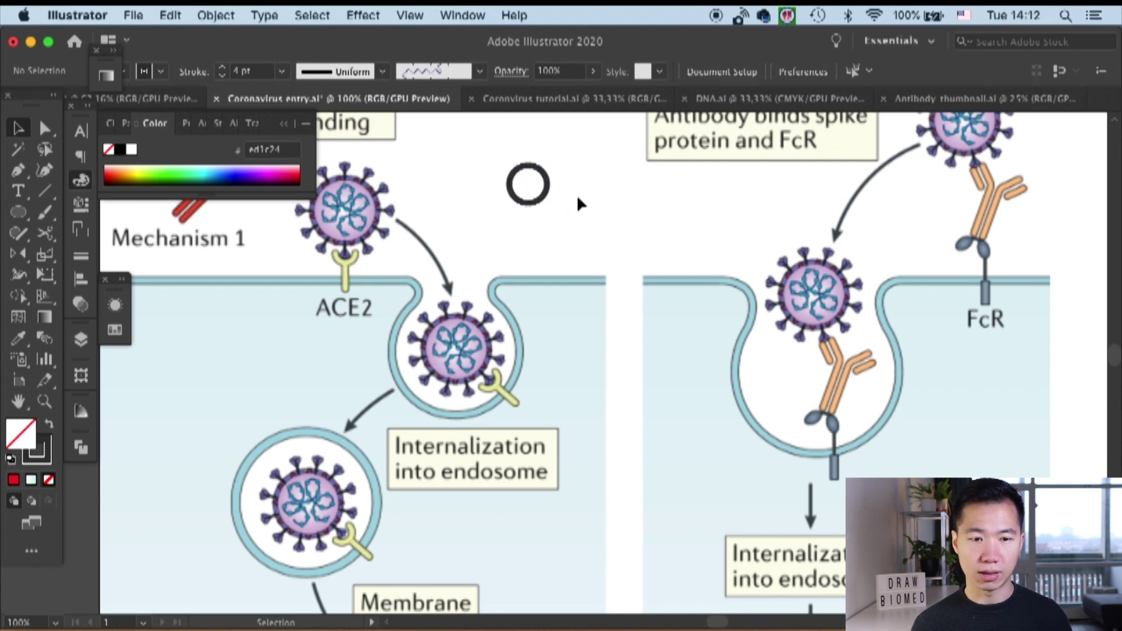
- Delete the circle's top anchor point with the Direct Selection tool to leave only its lower half as an open arc
key(a)
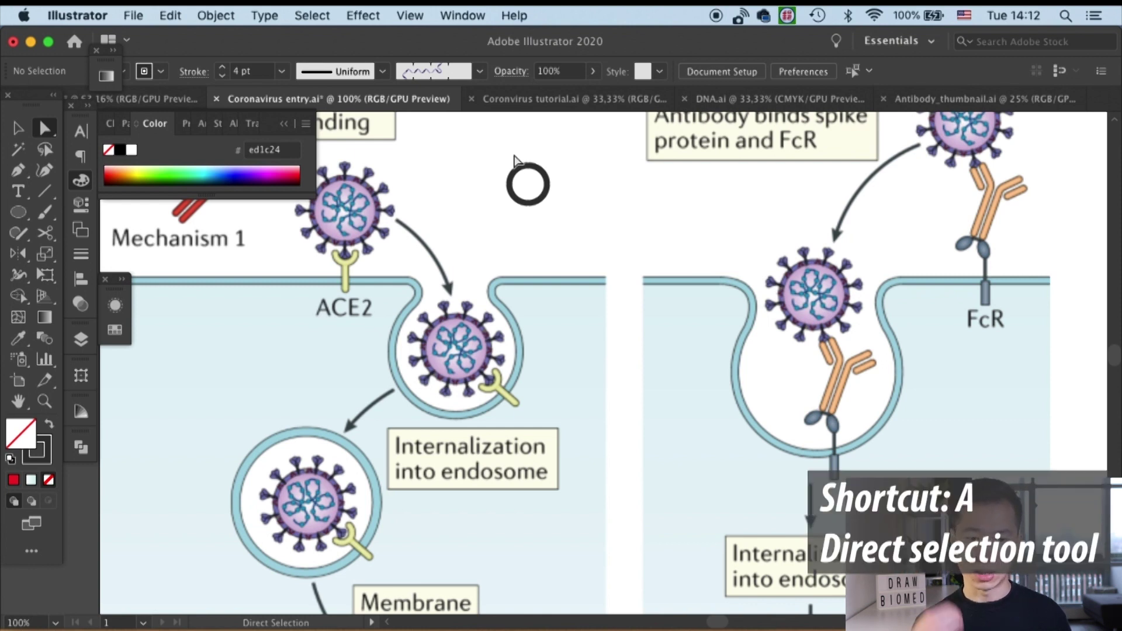
click(518, 164)
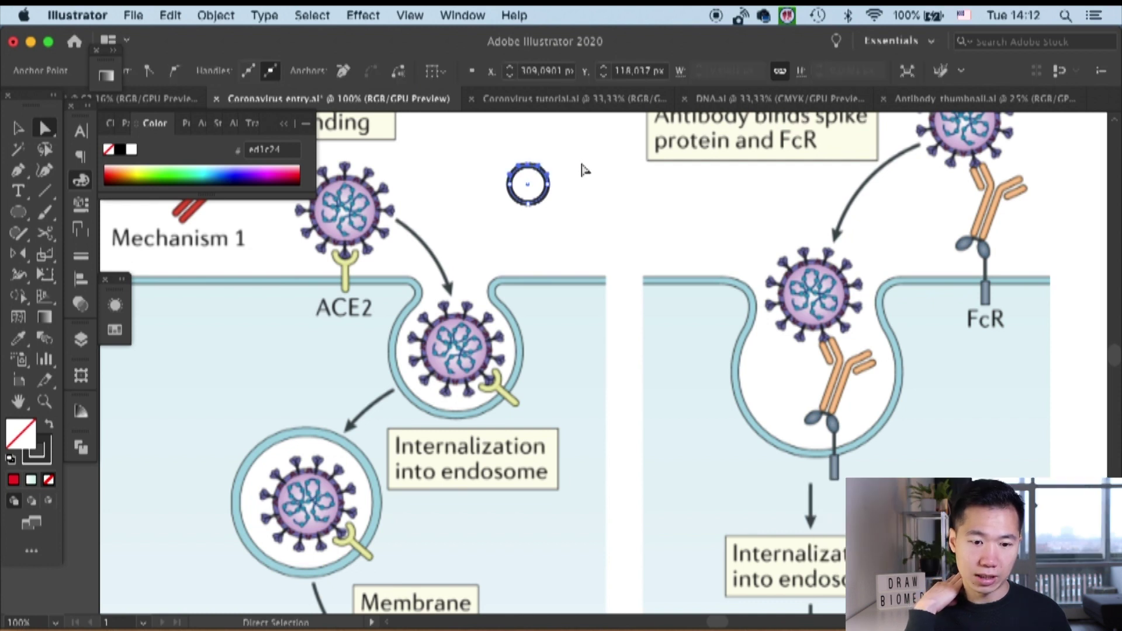
key(Delete)
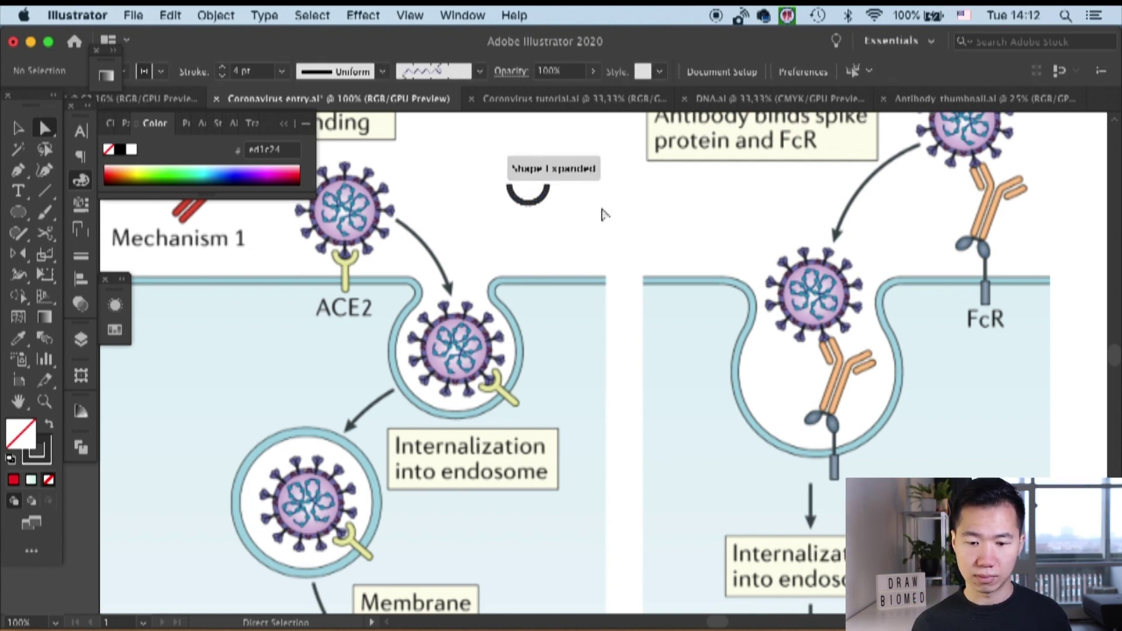
- Give the half-circle arc's stroke round caps
key(v)
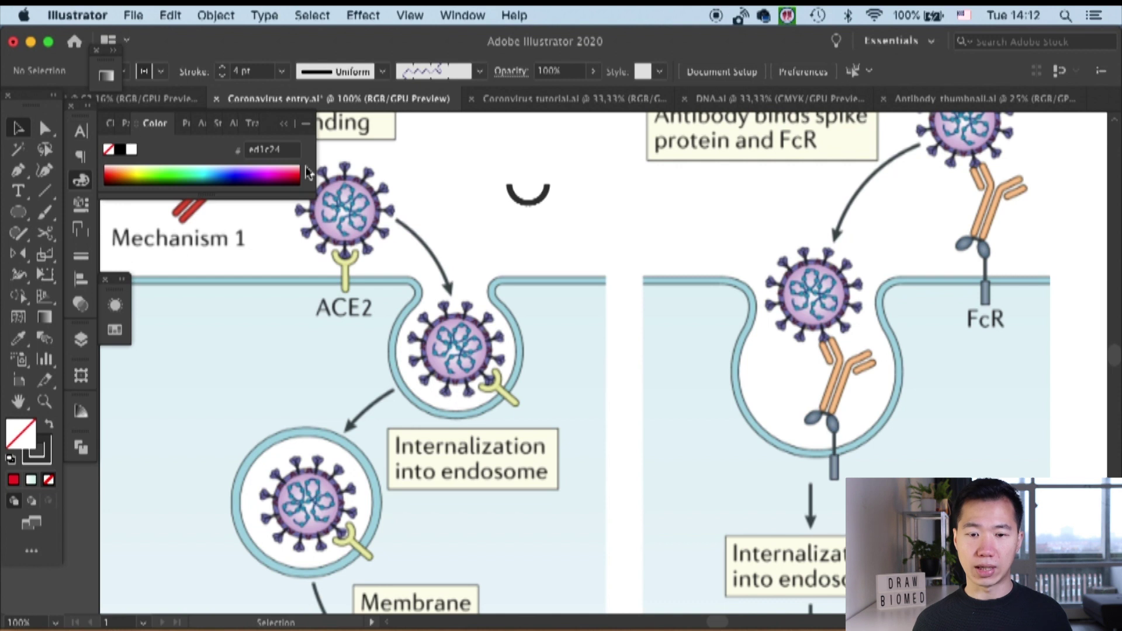
click(528, 203)
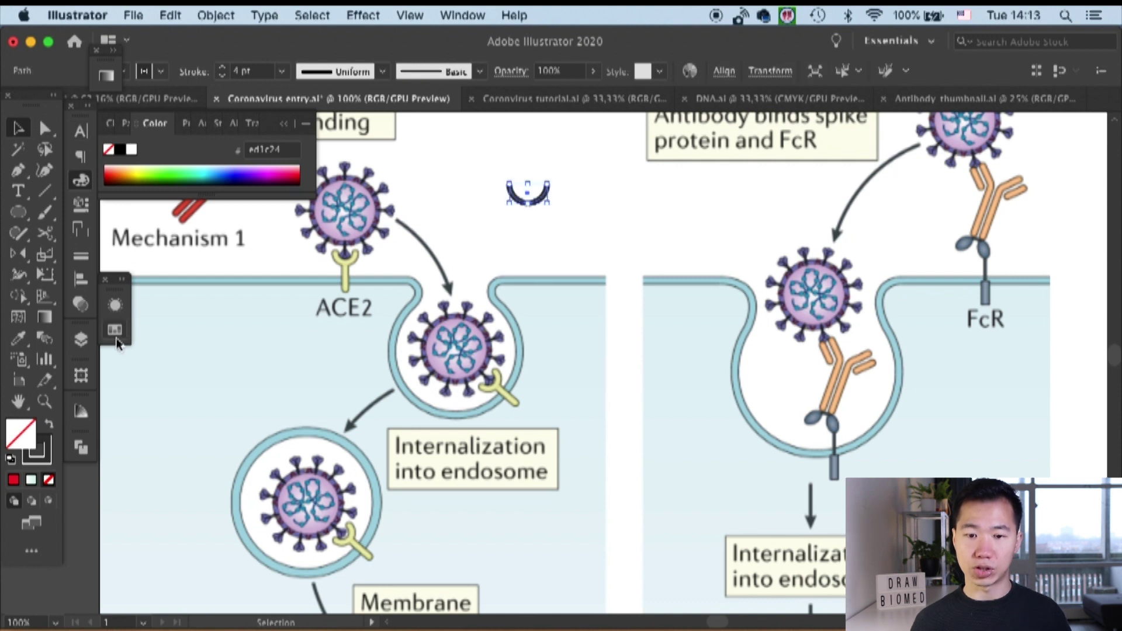
click(114, 309)
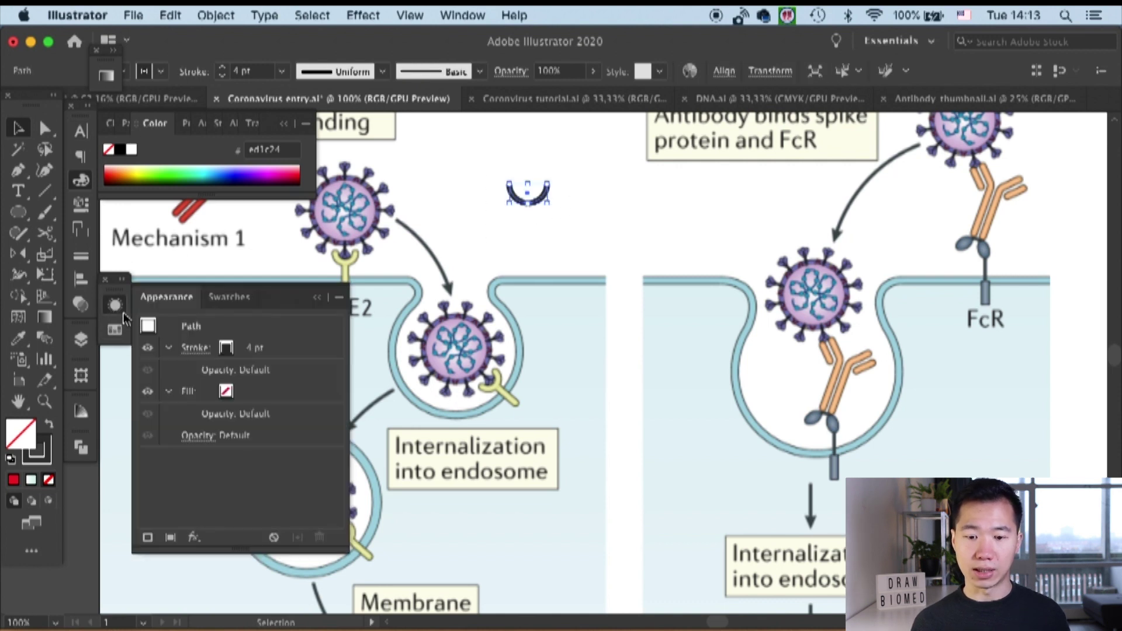
click(194, 353)
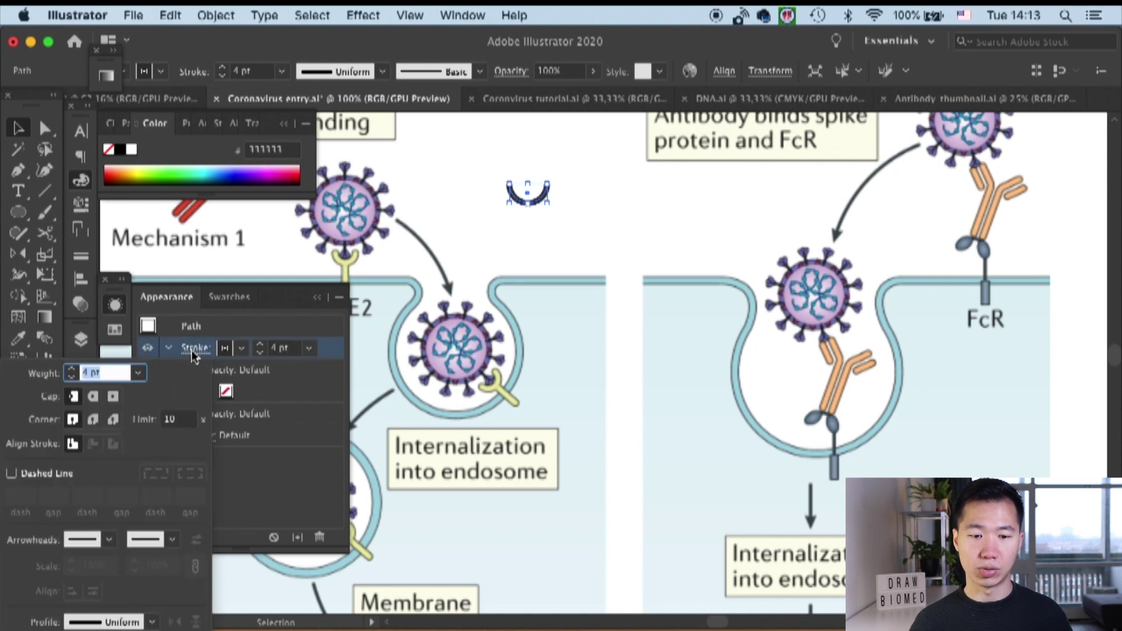
click(95, 399)
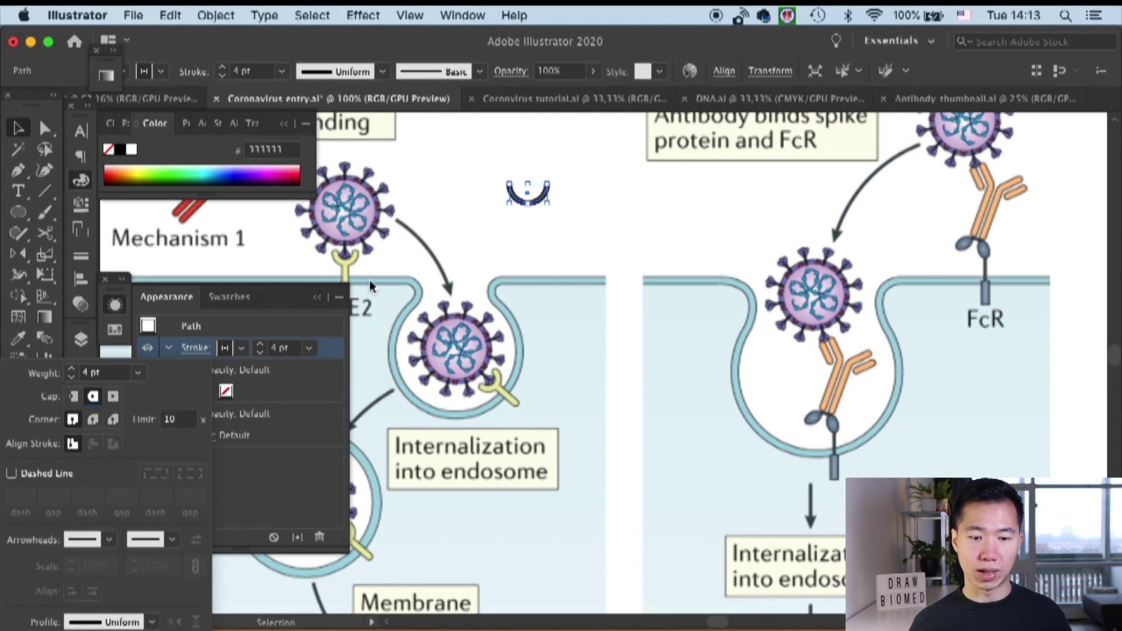
click(525, 265)
click(556, 252)
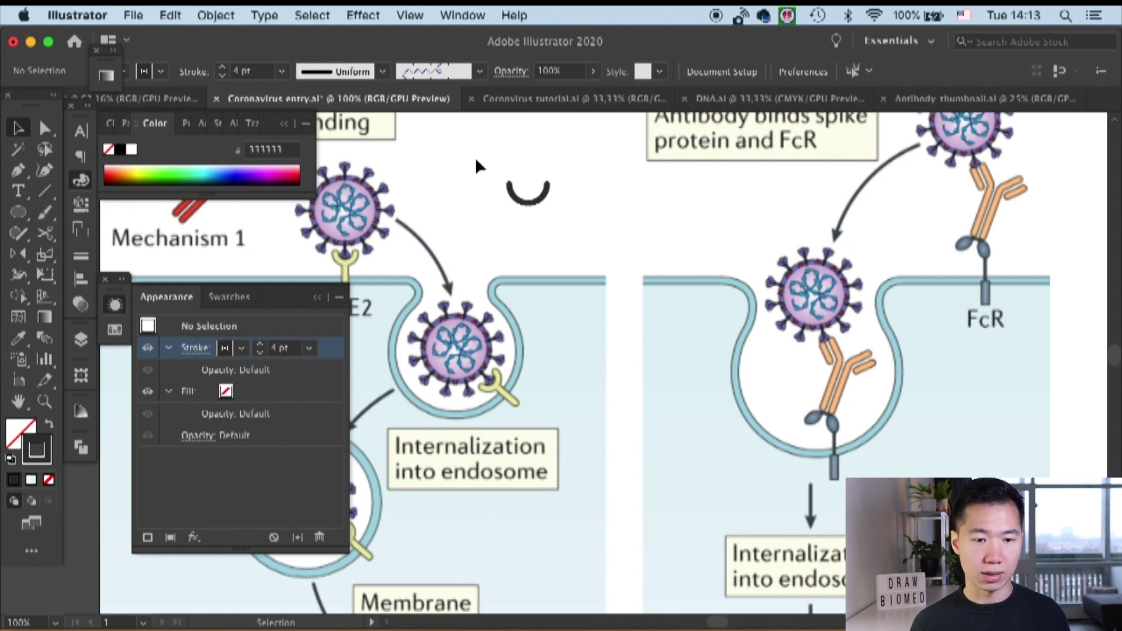
- Draw a straight vertical line down from the middle of the arc to form the receptor's stem
click(50, 197)
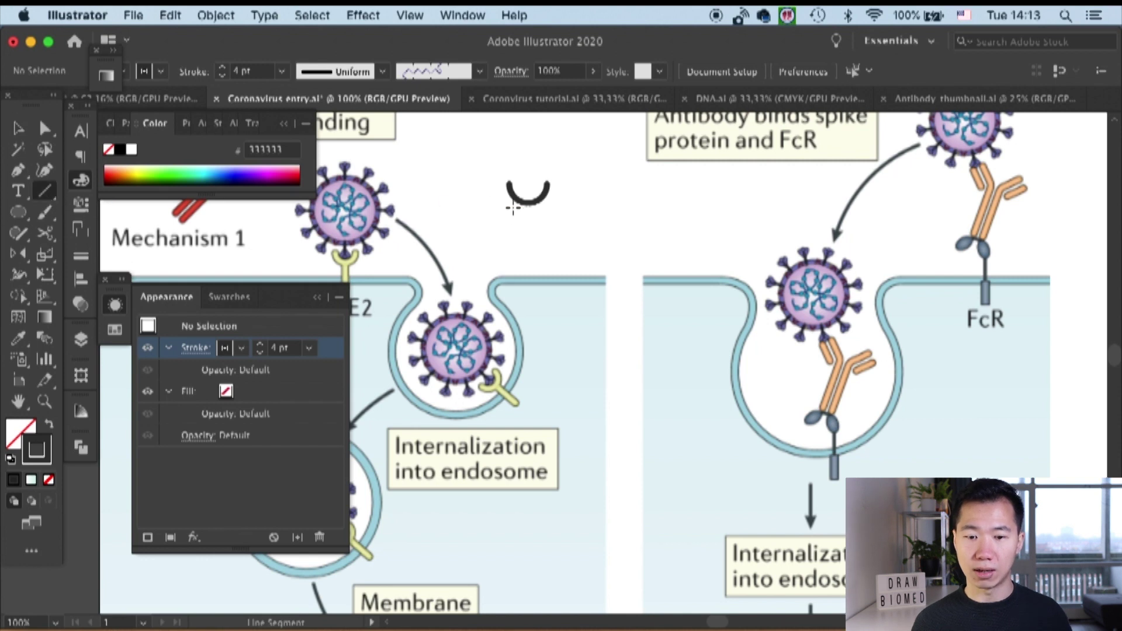
drag(528, 192, 527, 247)
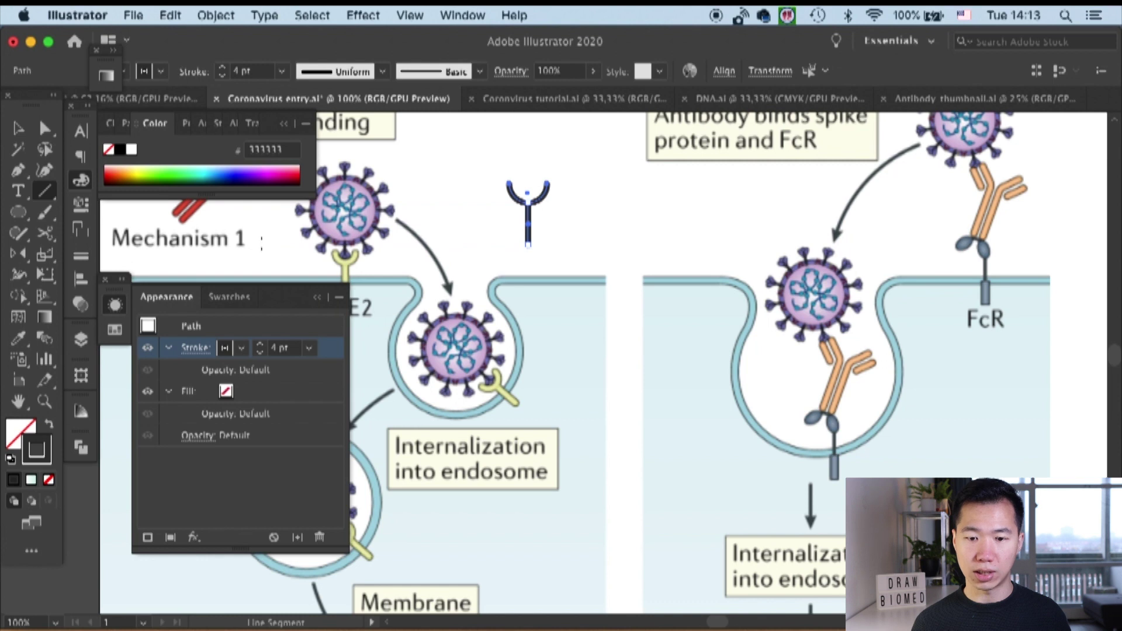
click(28, 126)
click(684, 217)
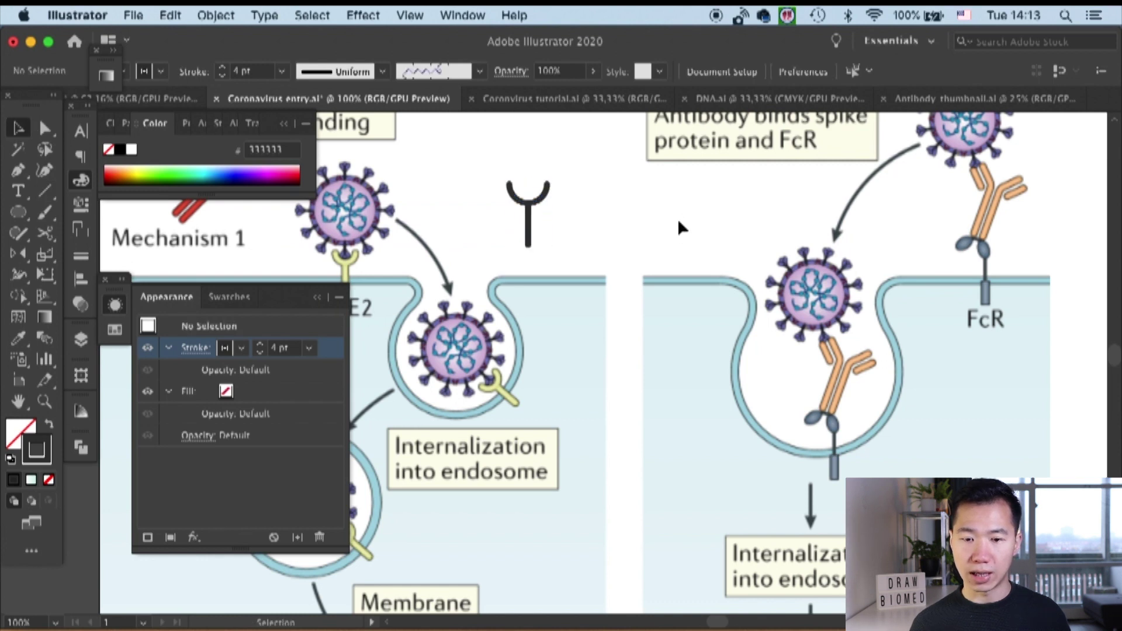
- Set the stroke weight of both the arc and the stem to 6 pt
scroll(661, 226, left, 3)
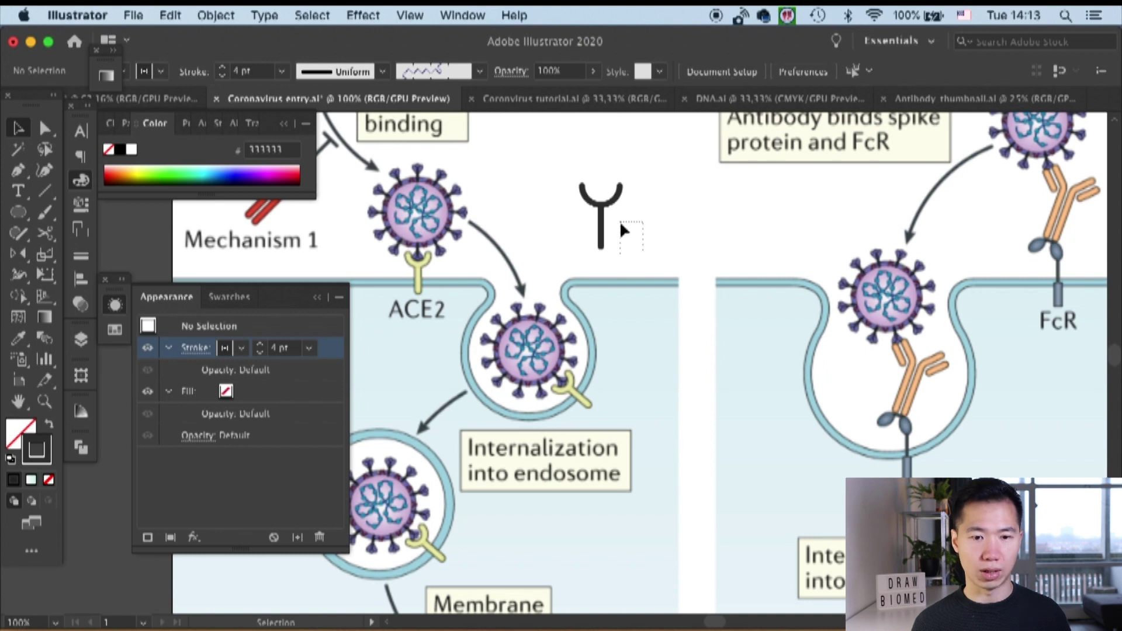
click(589, 178)
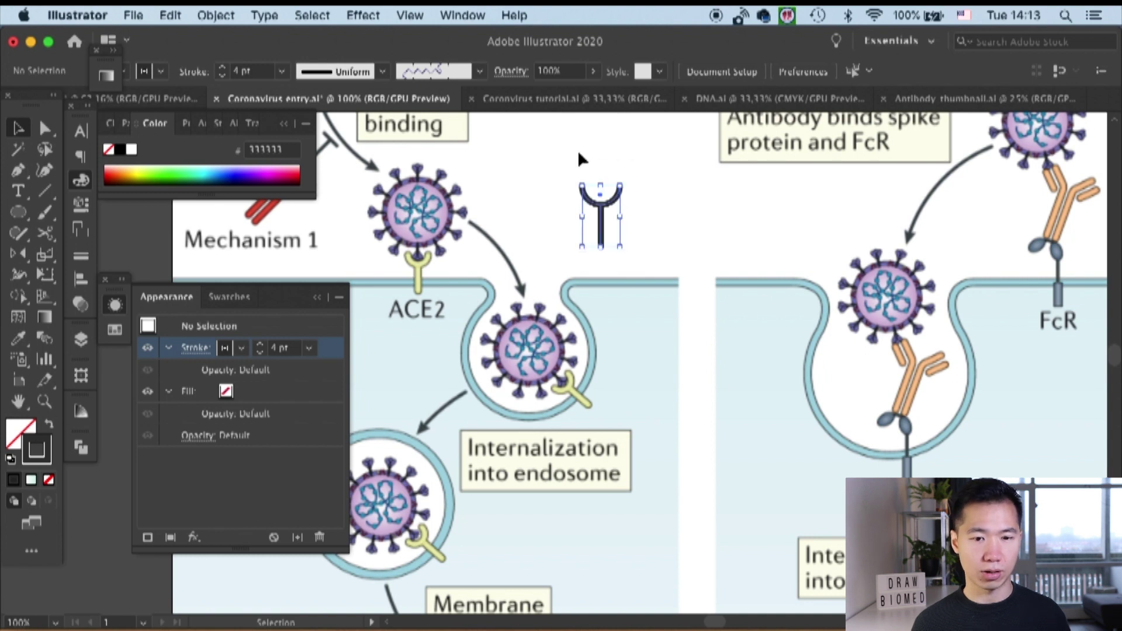
click(281, 70)
click(305, 243)
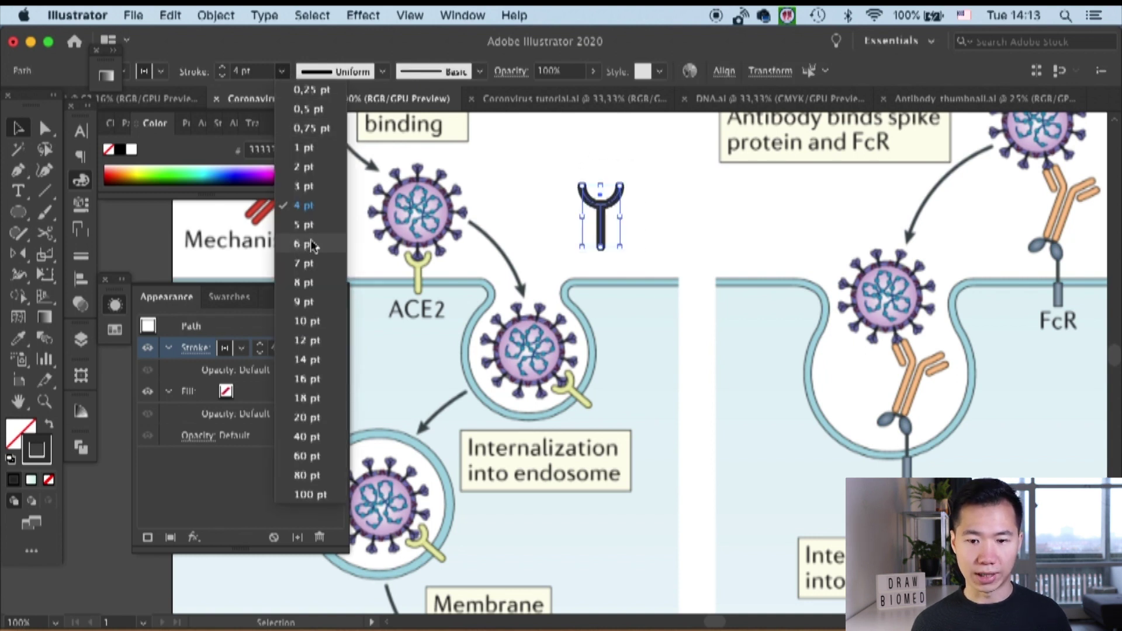
click(738, 225)
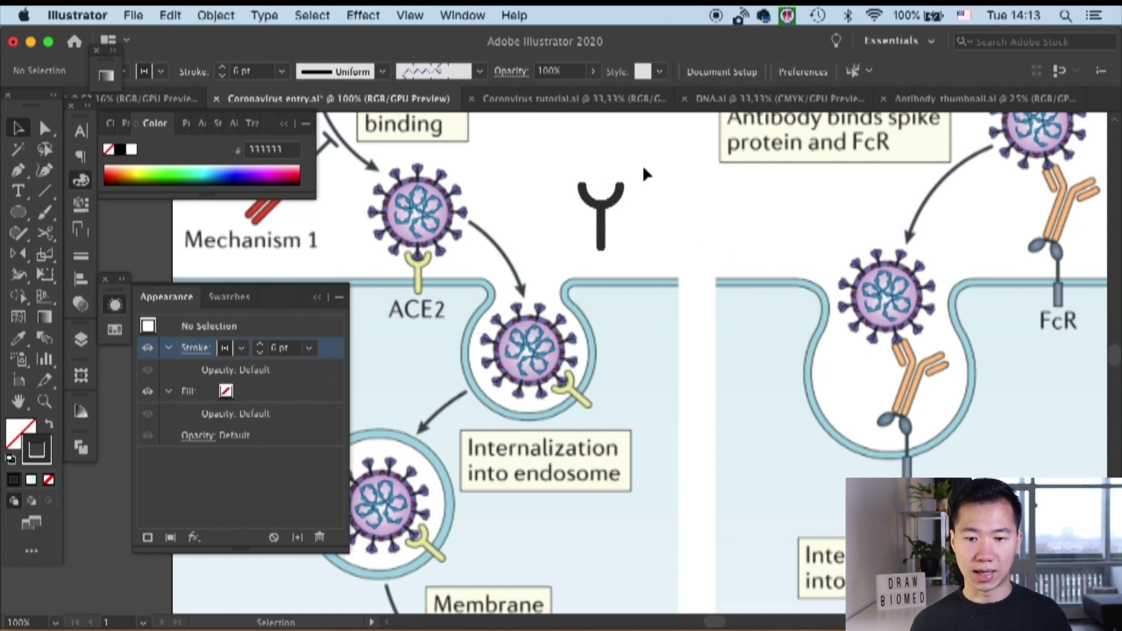
- Expand the arc and stem with both the Fill and Stroke options included
click(601, 237)
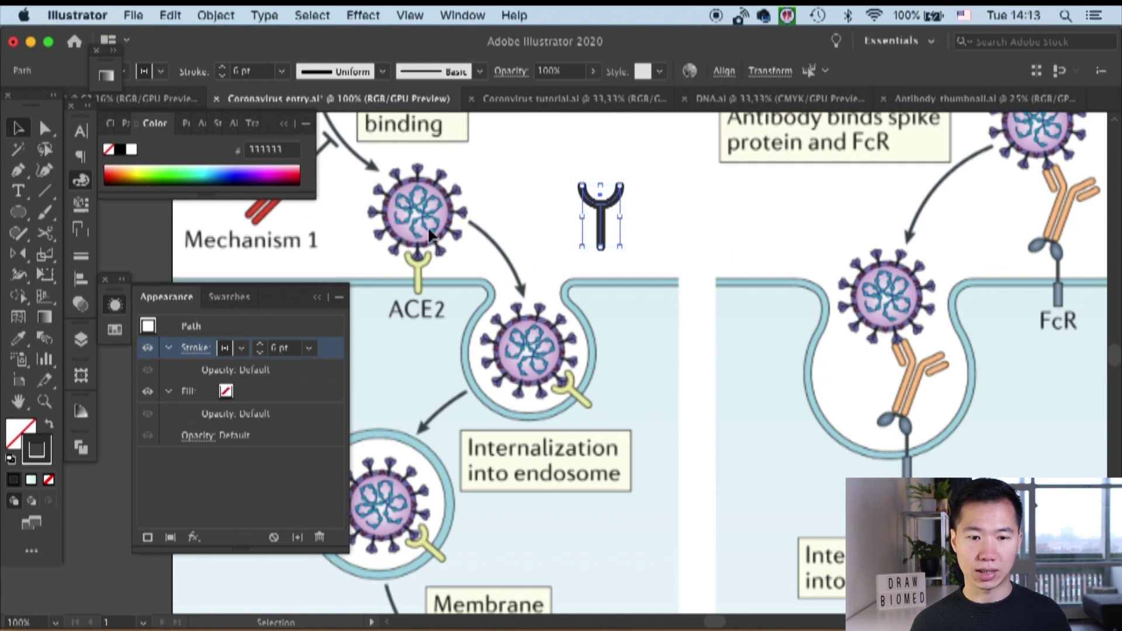
click(215, 16)
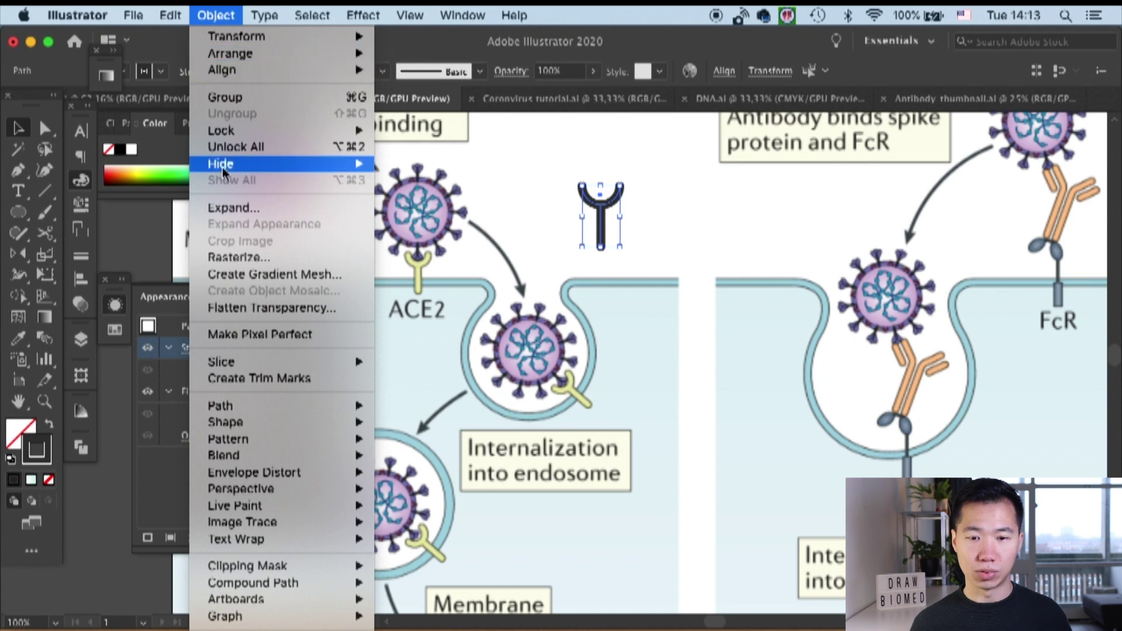
click(231, 209)
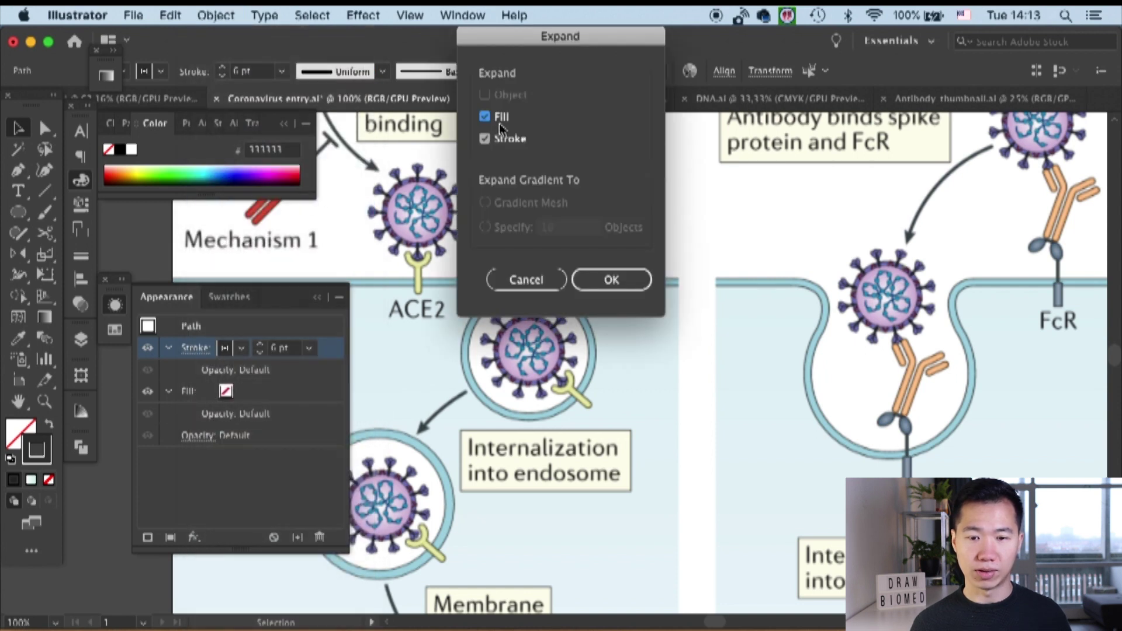
click(611, 277)
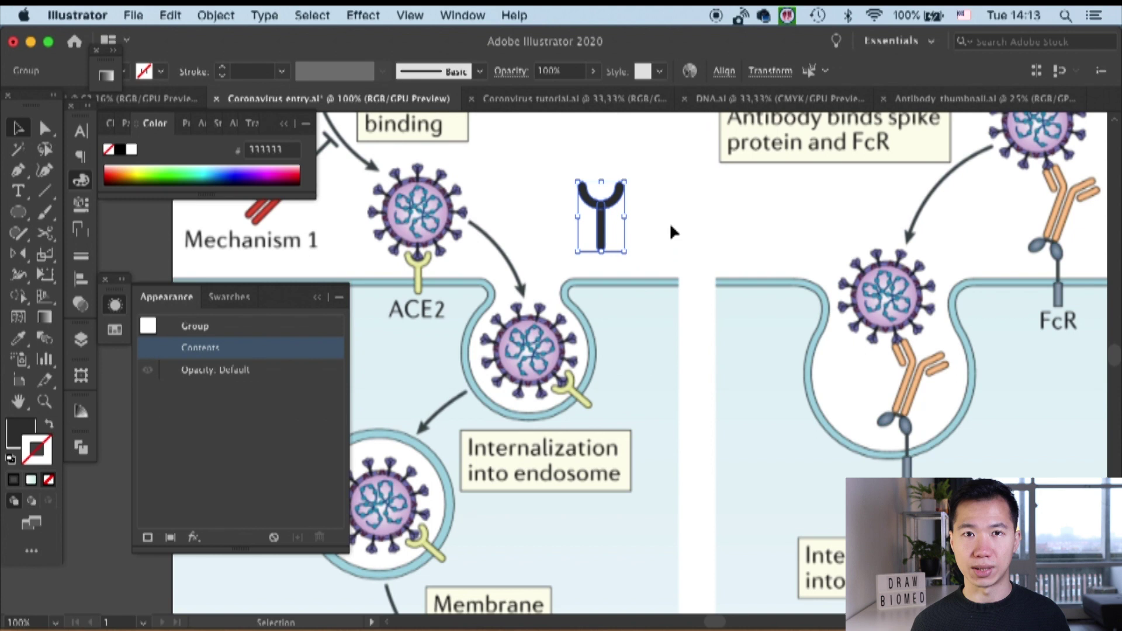
click(678, 233)
- Swap fill and stroke on the expanded arc and stem so they become unfilled outlines
drag(642, 161, 566, 250)
click(50, 424)
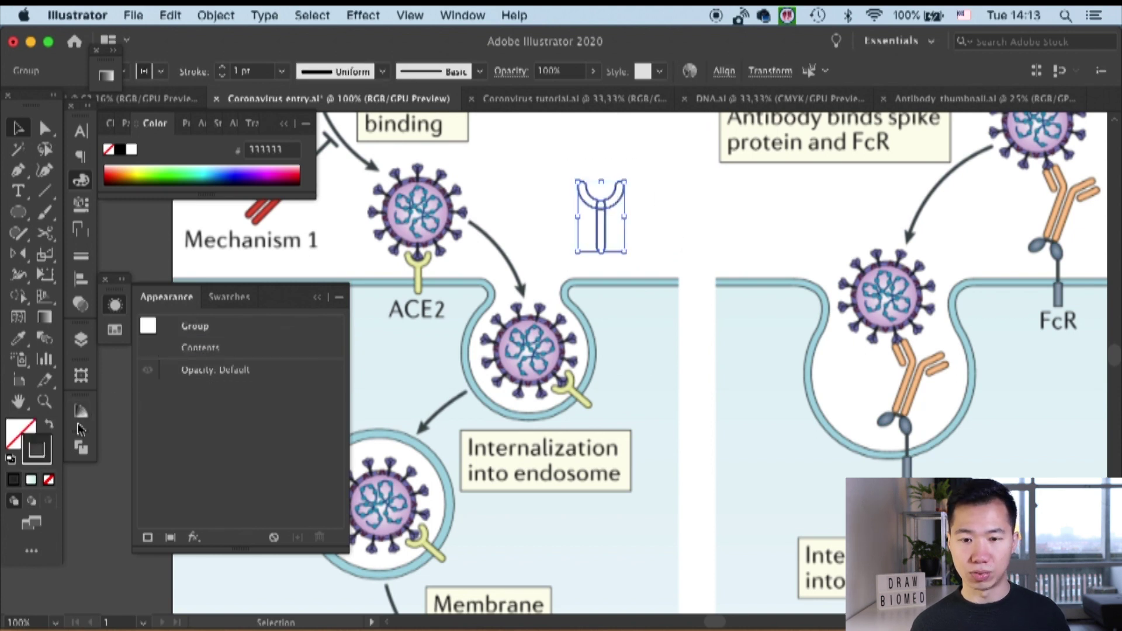
click(681, 250)
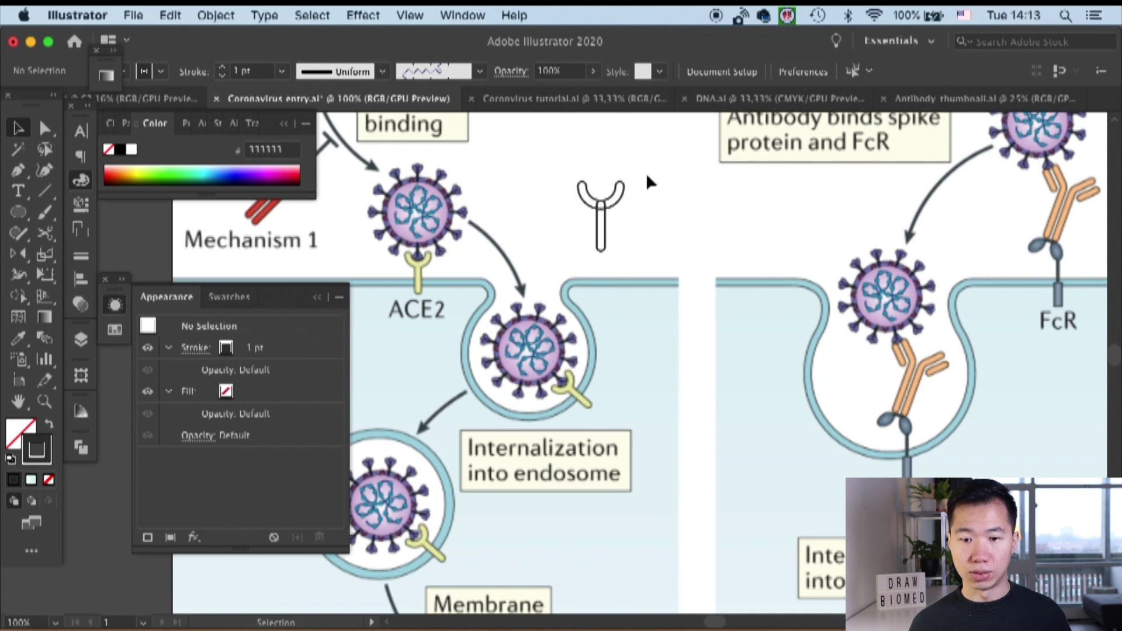
- Nudge the receptor's outlined stem slightly downward relative to the arc
key(super+equal)
key(super+equal)
scroll(695, 258, up, 5)
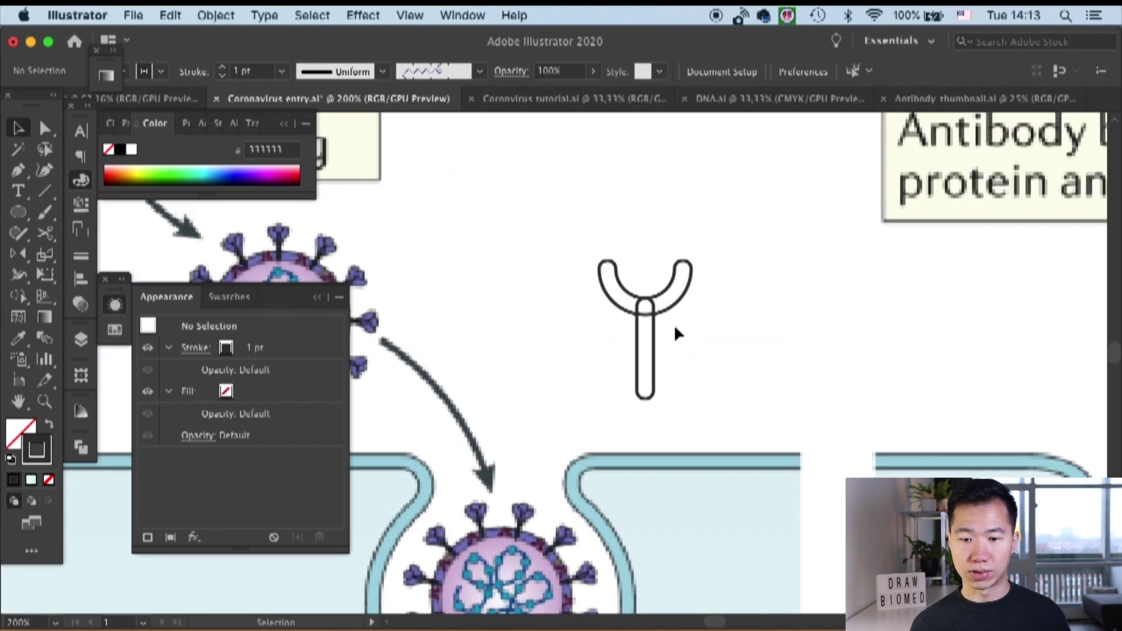
click(653, 350)
click(708, 350)
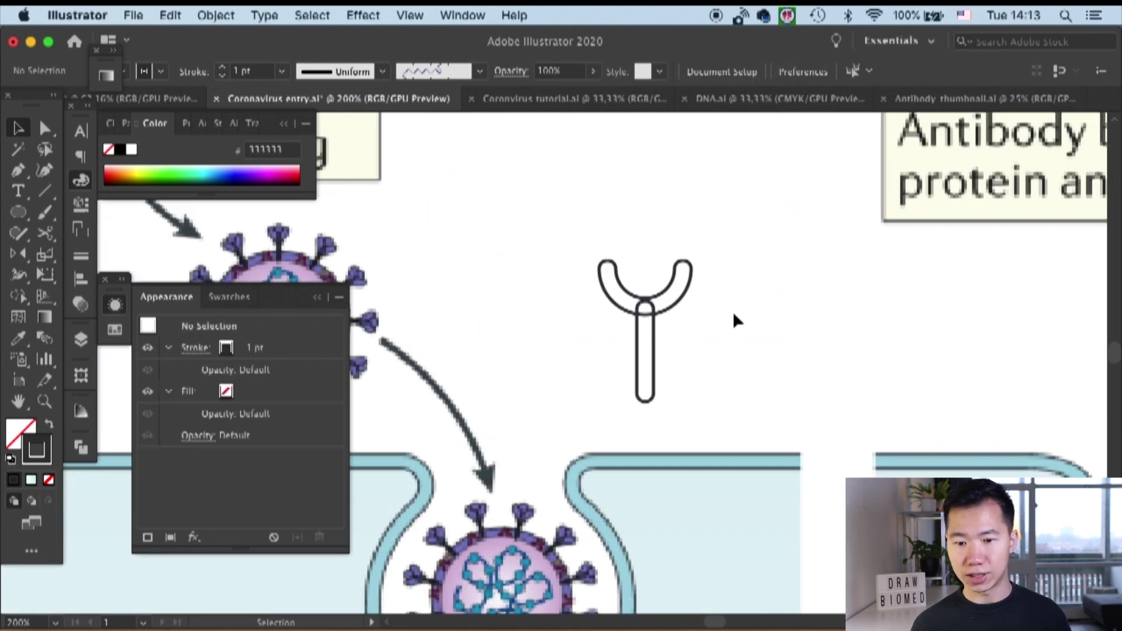
- Unite the outlined arc and stem into a single Y-shaped receptor using Pathfinder
drag(737, 199, 593, 387)
drag(565, 427, 562, 430)
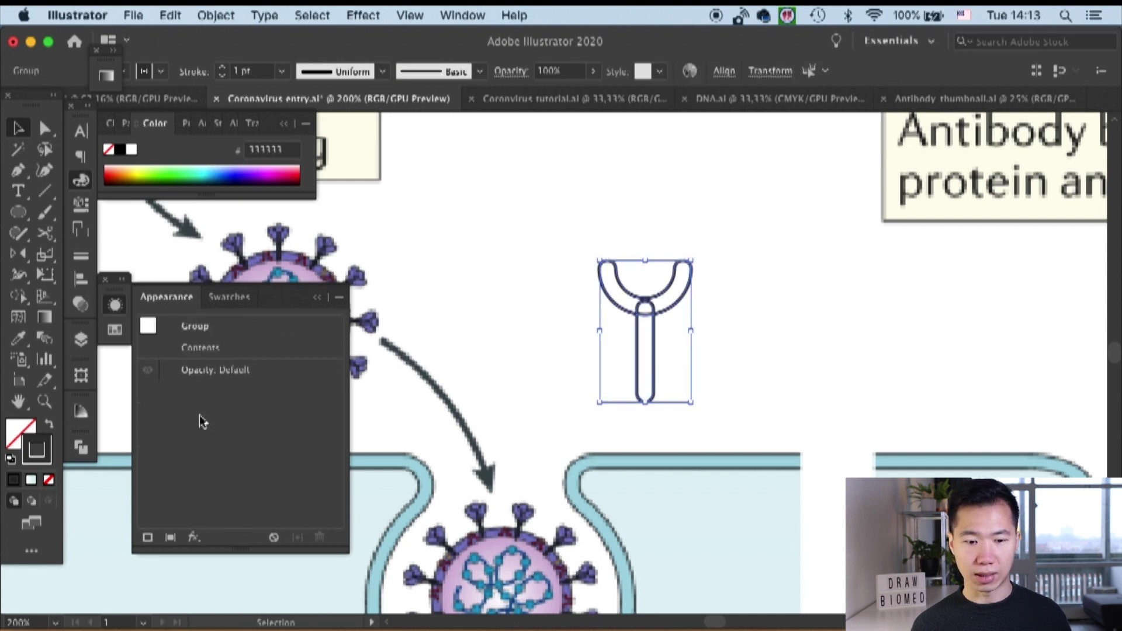
click(81, 447)
click(117, 481)
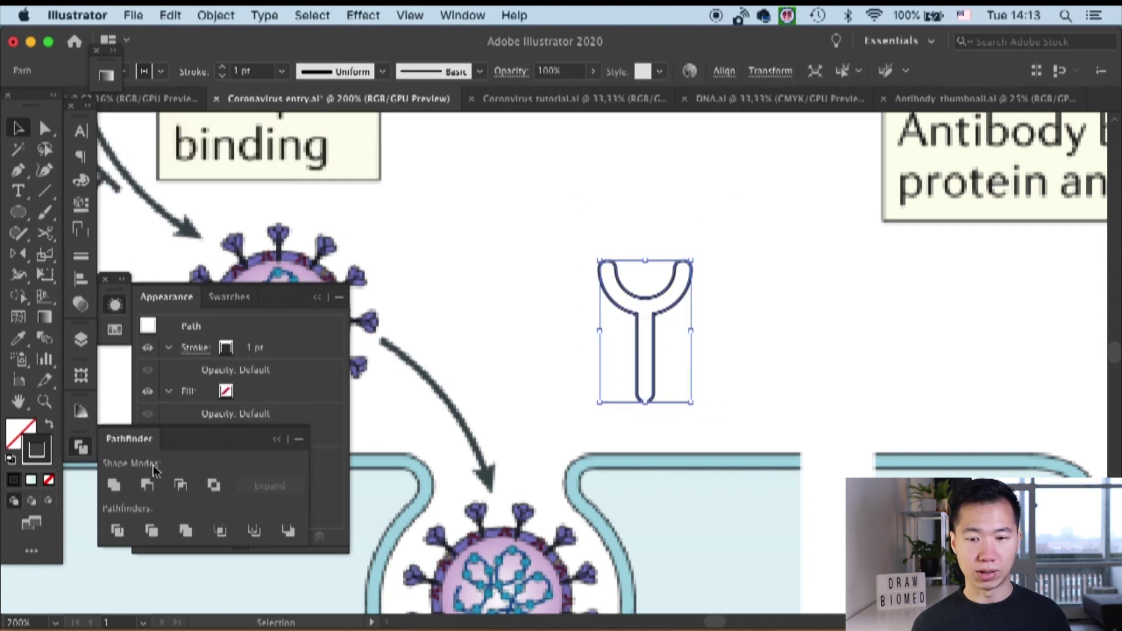
- Fill the united Y-shaped receptor with the bright yellow swatch, keeping its dark outline
click(700, 272)
drag(601, 258, 802, 241)
click(839, 277)
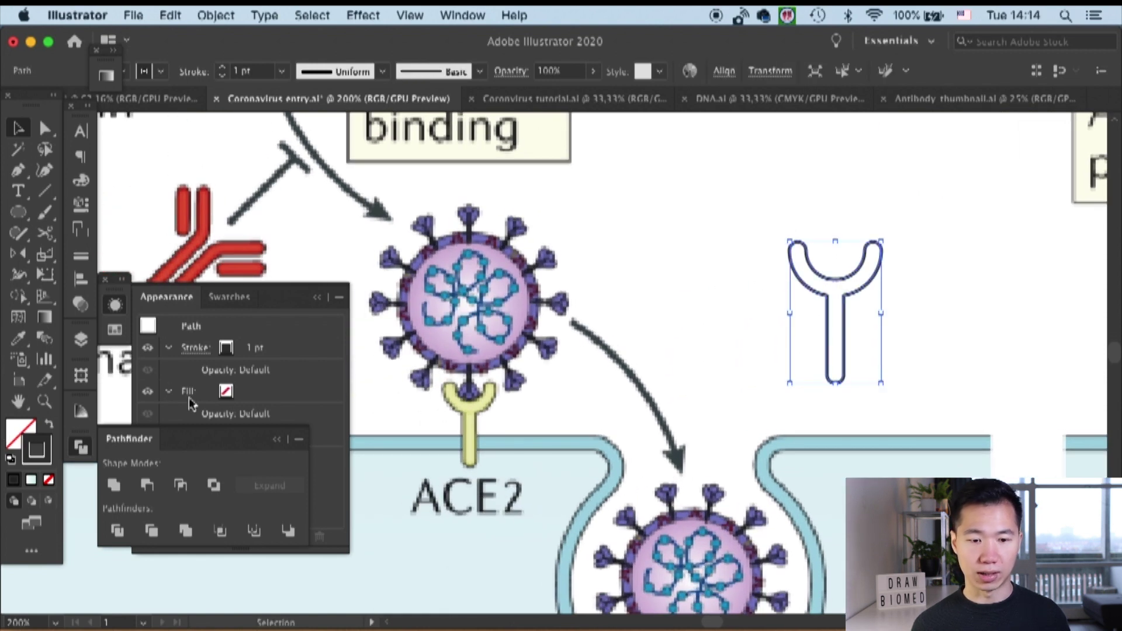
click(279, 440)
click(114, 329)
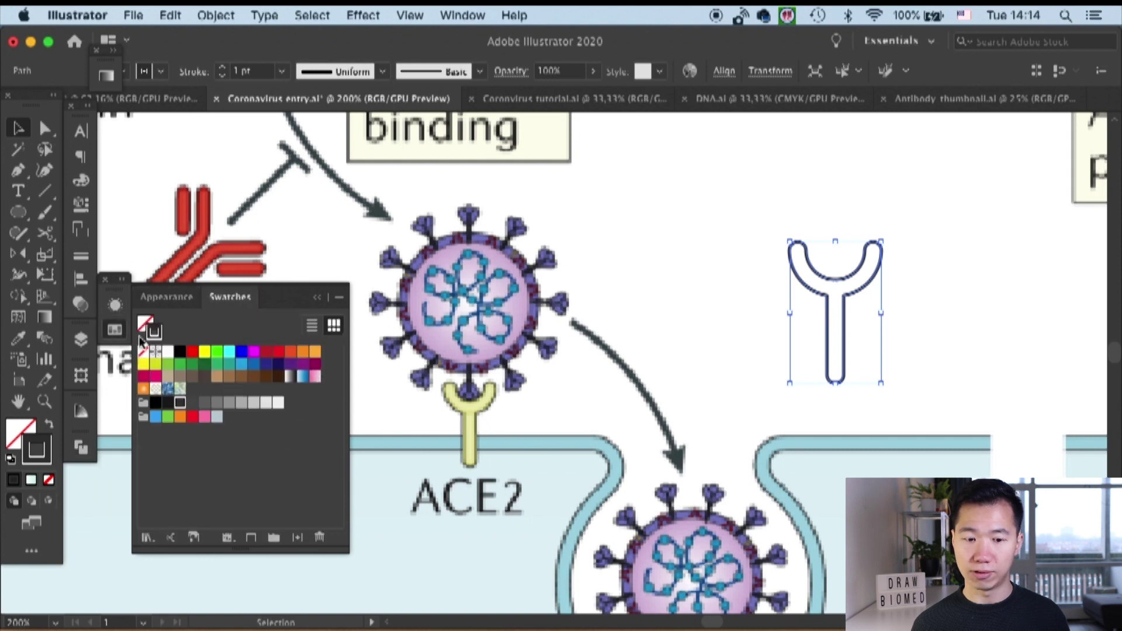
click(31, 431)
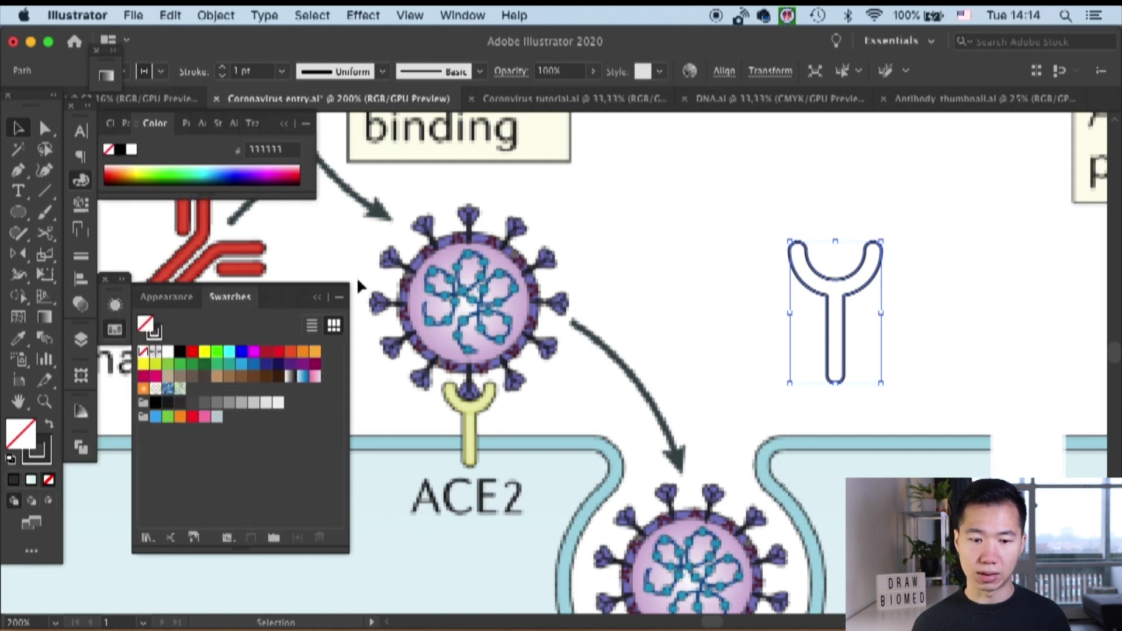
click(206, 352)
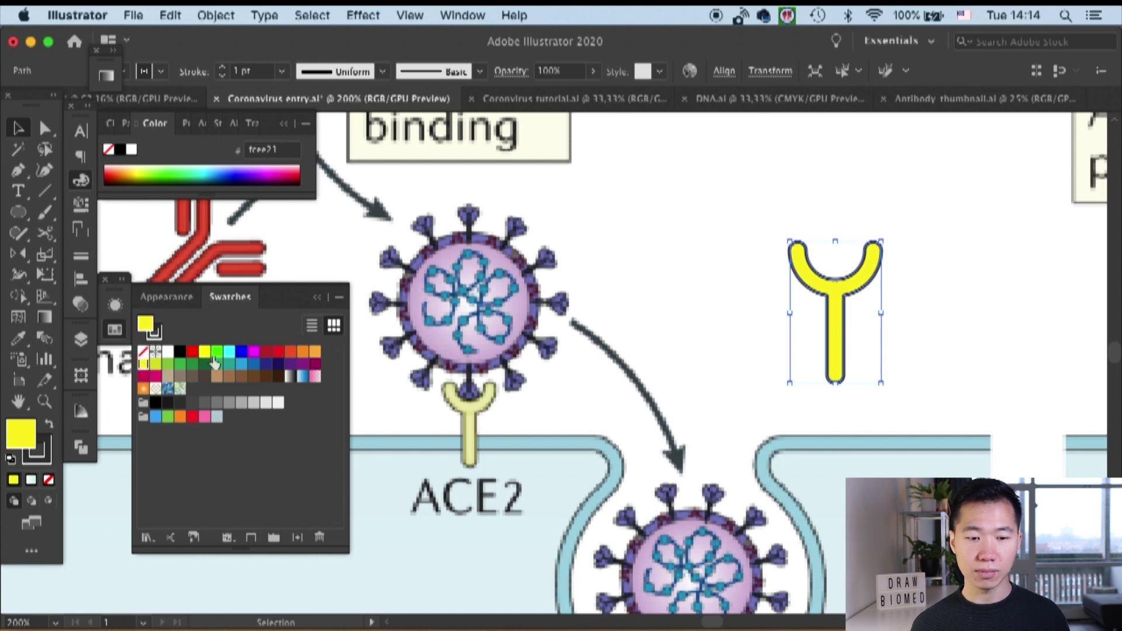
- Lighten the receptor's fill to a pale yellow tint from the Color Guide
click(84, 414)
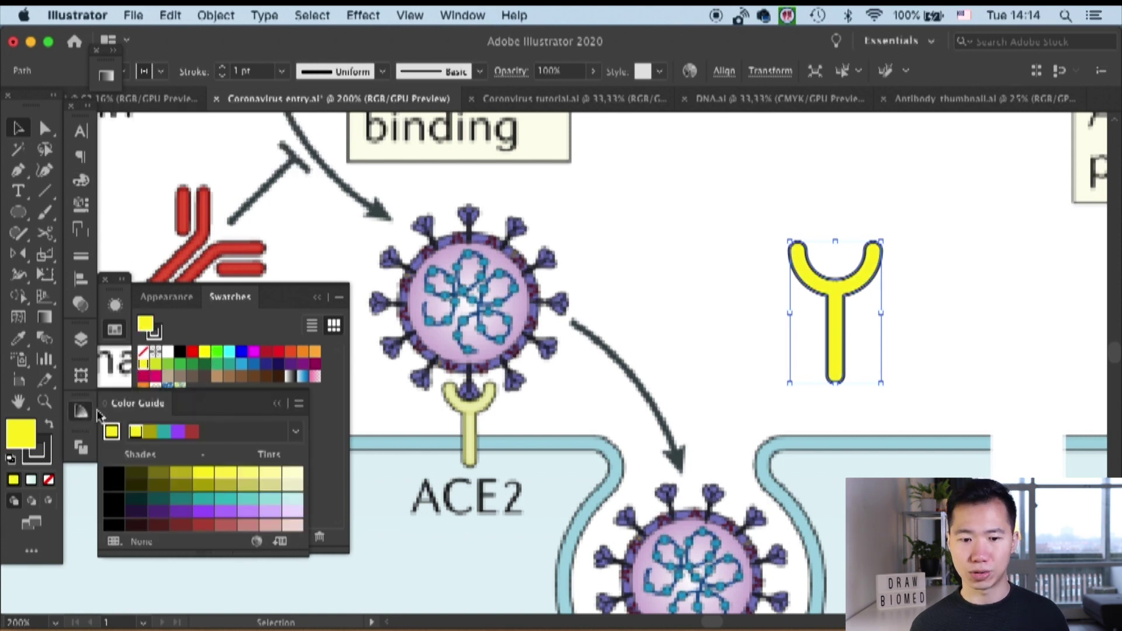
click(270, 476)
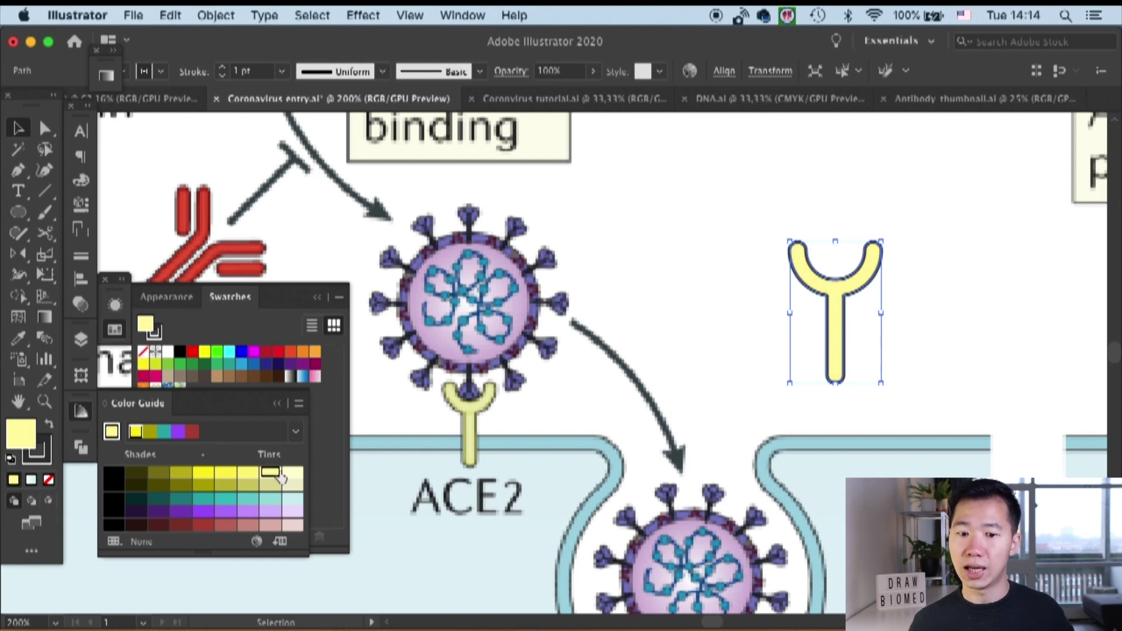
click(670, 311)
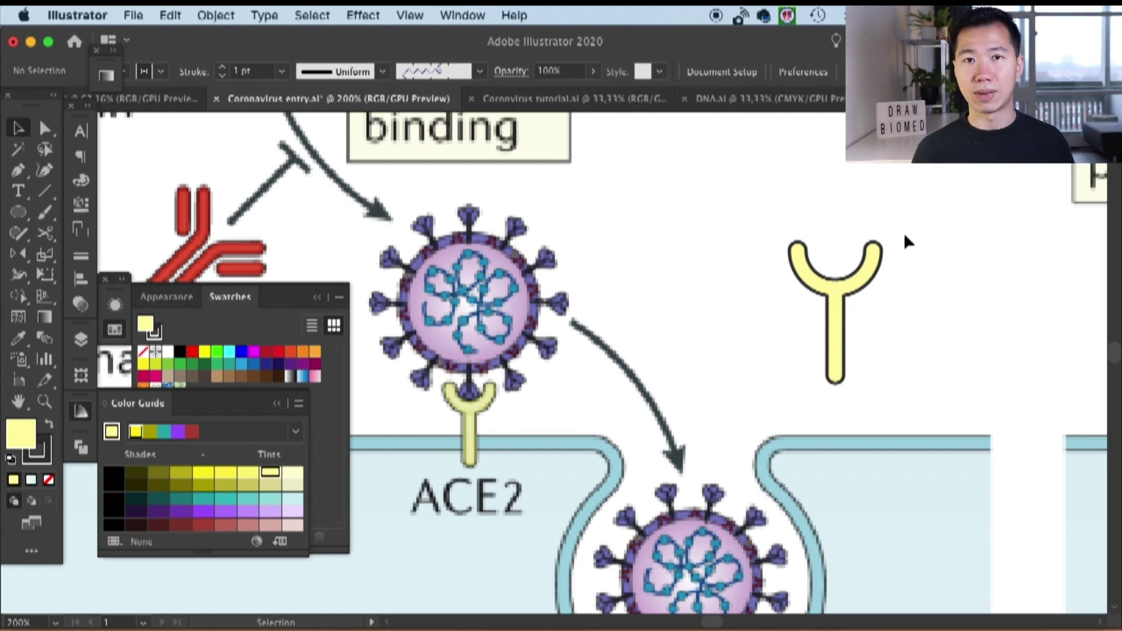
- Scale the yellow receptor down proportionally to roughly the size of the ACE2 receptor in the reference figure
drag(767, 371, 865, 293)
click(922, 270)
click(834, 318)
click(928, 310)
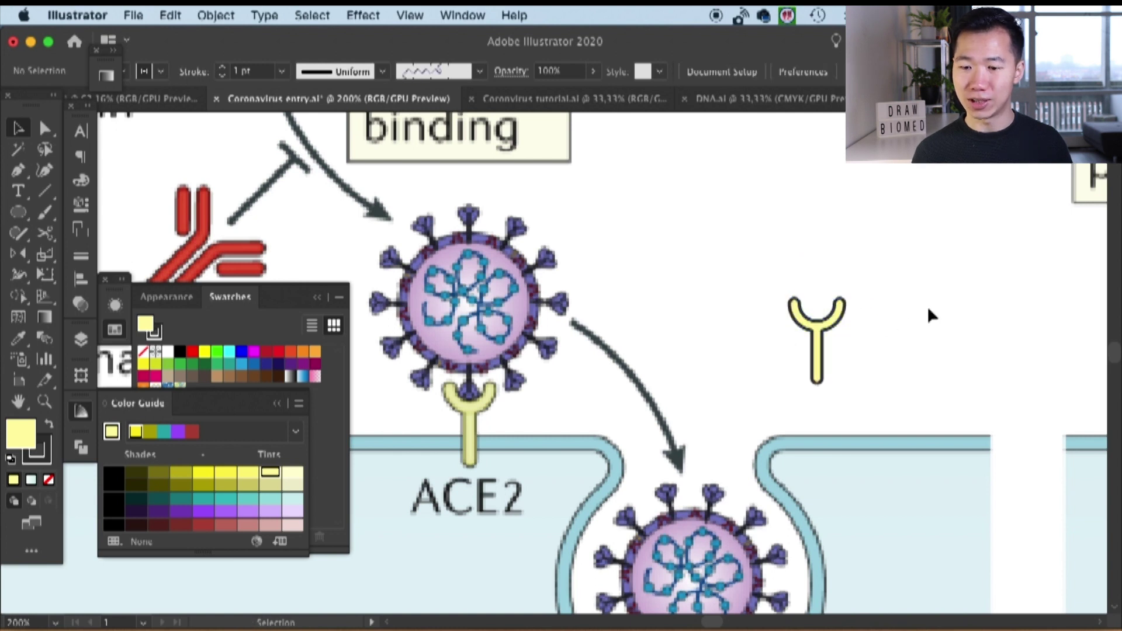
- Move the yellow receptor onto the teal cell's upper membrane, beneath the free virus, so its stem crosses the membrane
key(super+minus)
key(super+minus)
key(super+minus)
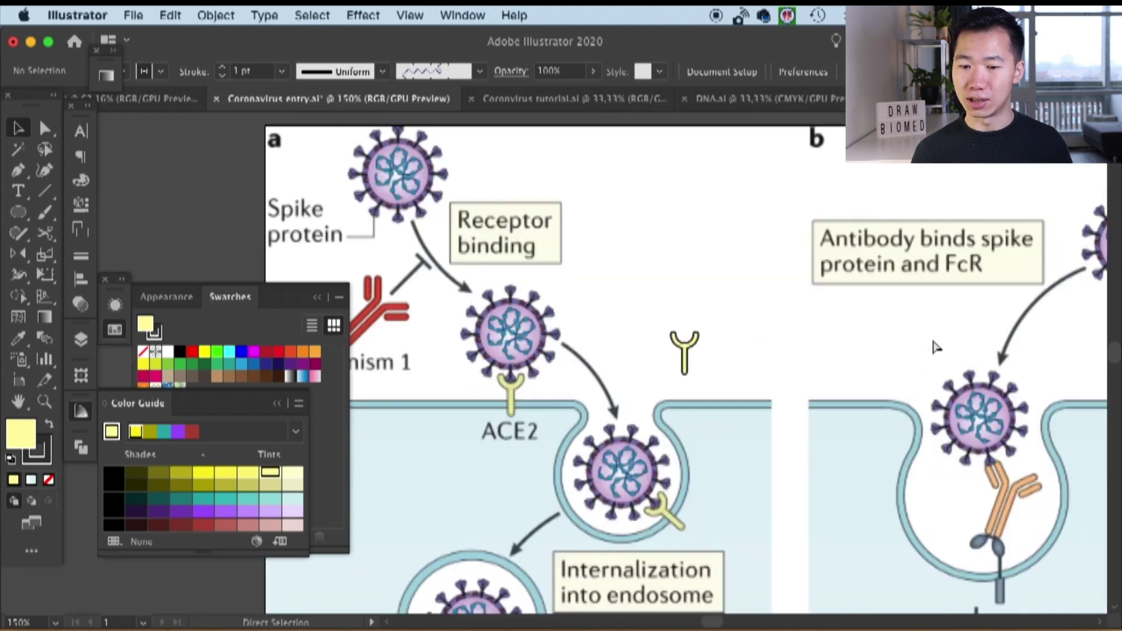
key(super+minus)
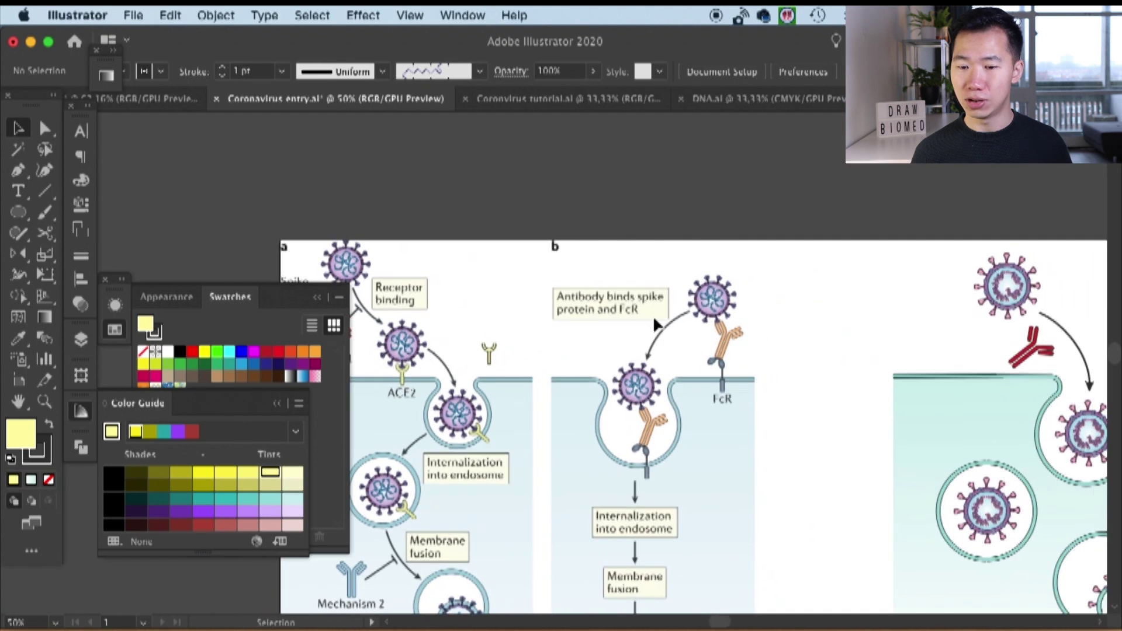
drag(494, 346, 951, 364)
click(937, 338)
mouse_move(889, 328)
mouse_down()
mouse_move(936, 325)
mouse_move(882, 314)
mouse_up()
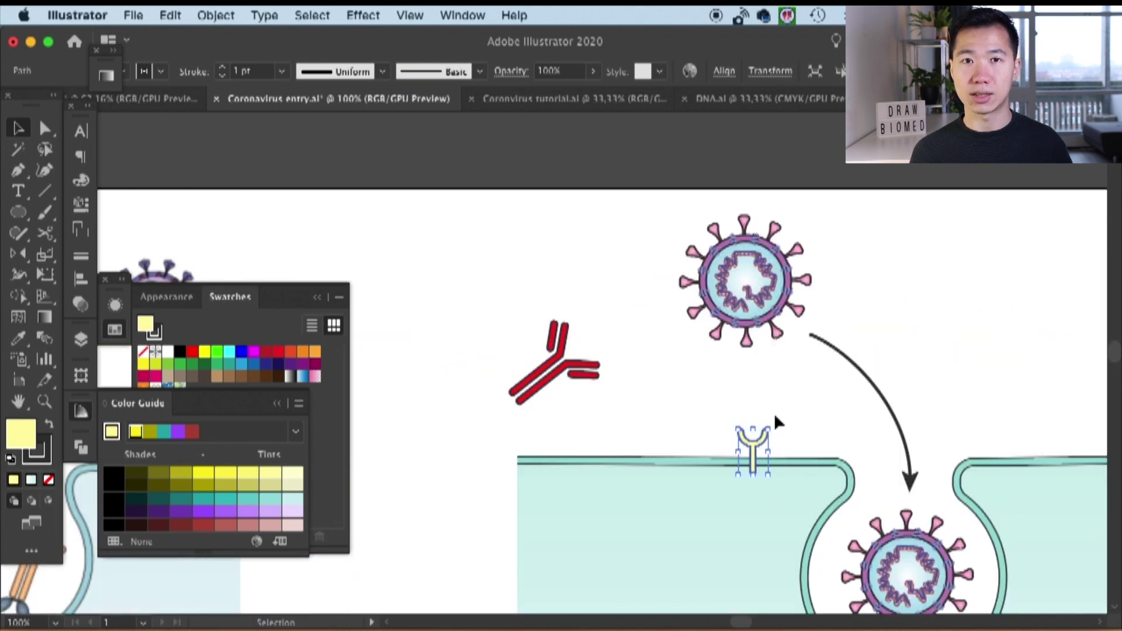
click(775, 416)
- Move the free virus down so its lowest spike sits in the arms of the membrane receptor
drag(770, 258, 777, 352)
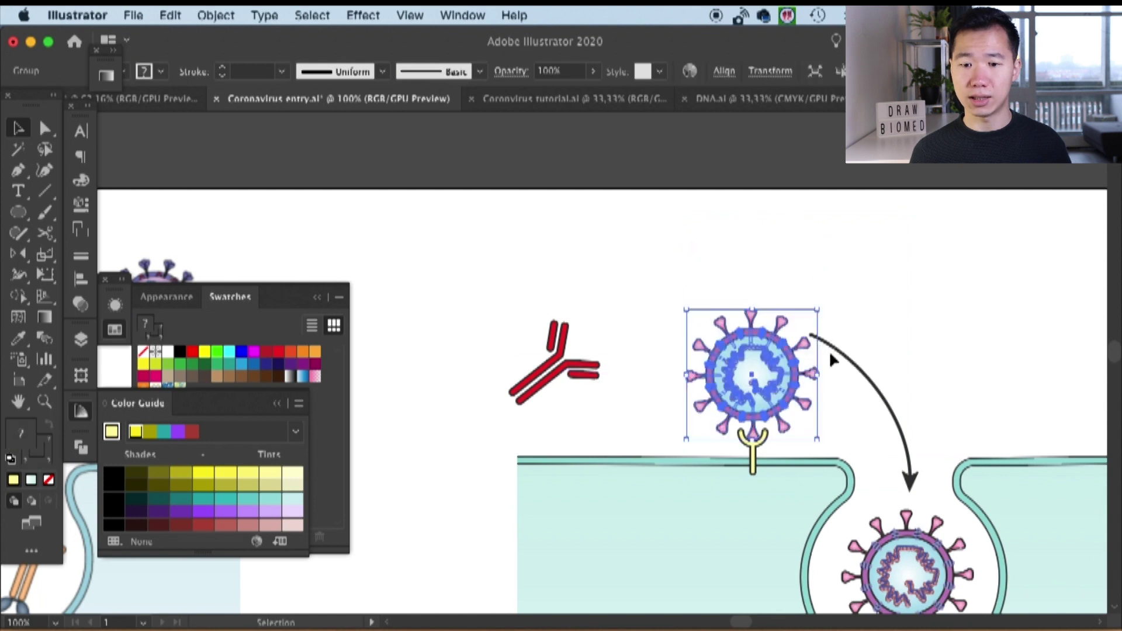
click(830, 351)
key(super+minus)
key(super+minus)
drag(784, 298, 988, 245)
drag(950, 299, 880, 280)
click(810, 298)
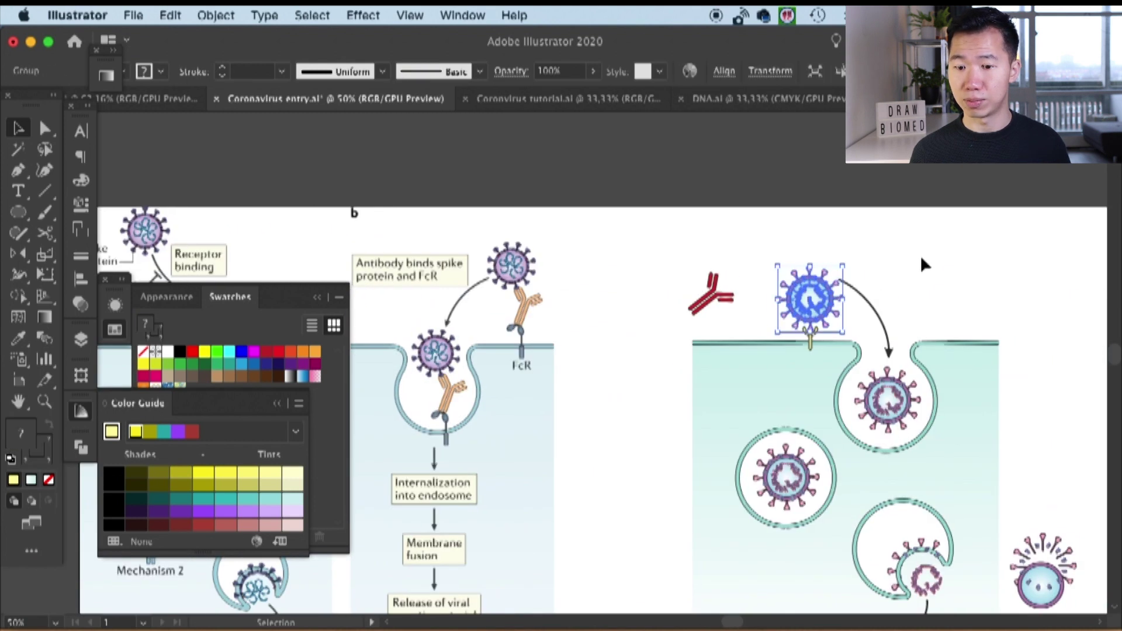
click(922, 263)
- Duplicate the receptor to the lower-right rim of the membrane pocket and tilt it toward the virus
alt+drag(810, 340, 907, 445)
drag(899, 303, 897, 246)
key(super+plus)
drag(581, 343, 566, 328)
drag(555, 361, 570, 332)
- Fine-tune the duplicated receptor's angle and position so it cups the virus spike and crosses the pocket membrane
key(super+plus)
key(super+plus)
key(super+plus)
drag(515, 276, 537, 297)
click(580, 396)
drag(634, 402, 631, 410)
drag(574, 366, 573, 369)
drag(543, 319, 570, 299)
key(Up)
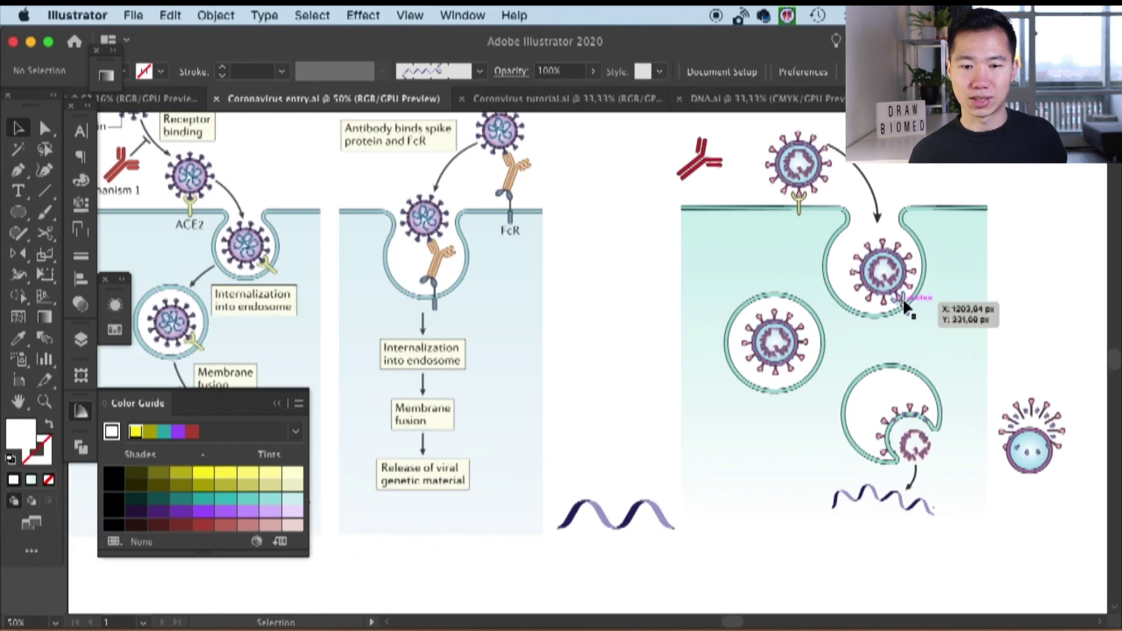
- Copy the tilted receptor to the lower-right edge of the round endosome beside its virus, and save the document
drag(905, 304, 798, 377)
key(super+plus)
drag(555, 323, 560, 326)
click(585, 319)
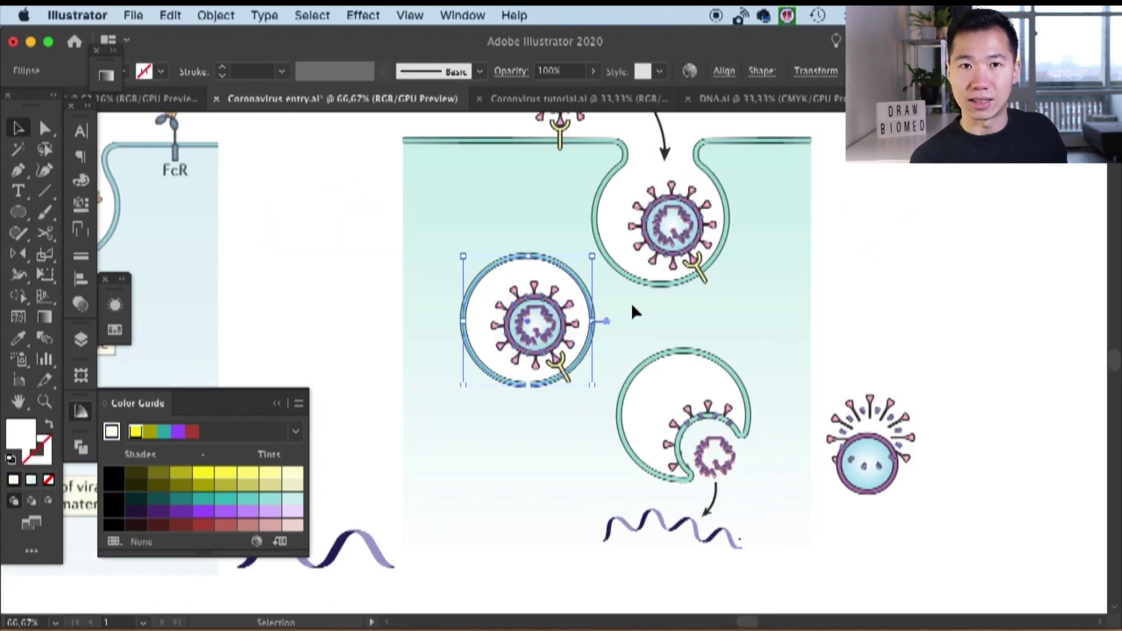
click(632, 313)
key(super+minus)
key(super+s)
- Duplicate the receptor-bound virus to a spot above and to the left of it, outside the cell
drag(702, 314, 814, 297)
drag(669, 201, 631, 164)
click(782, 193)
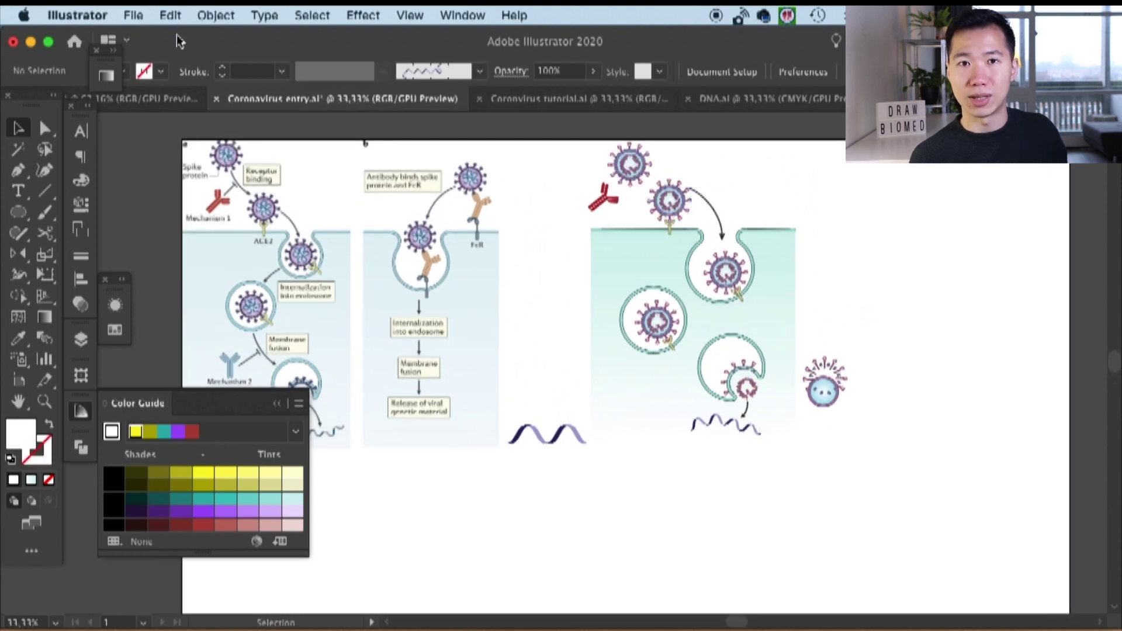
- Unlock the locked artwork and move the entire teal cell illustration slightly down the artboard
click(215, 15)
click(234, 131)
drag(914, 476, 514, 119)
drag(663, 294, 668, 319)
click(717, 504)
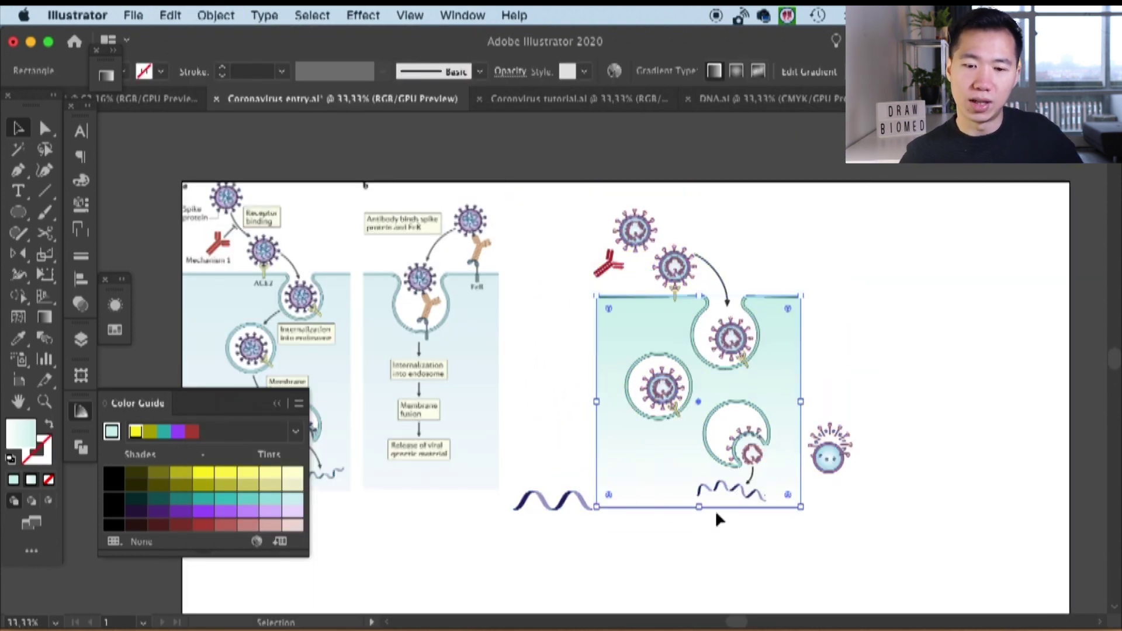
click(851, 428)
- Move the upper free virus farther up from the bound virus and shift the entry arrow slightly lower
key(super+plus)
scroll(782, 215, left, 3)
drag(782, 216, 771, 185)
drag(895, 254, 898, 269)
- Duplicate the entry arrow between the free virus and the bound virus, and reshape it to curve from one to the other
drag(887, 239, 835, 165)
click(898, 276)
drag(882, 198, 774, 222)
key(a)
click(800, 232)
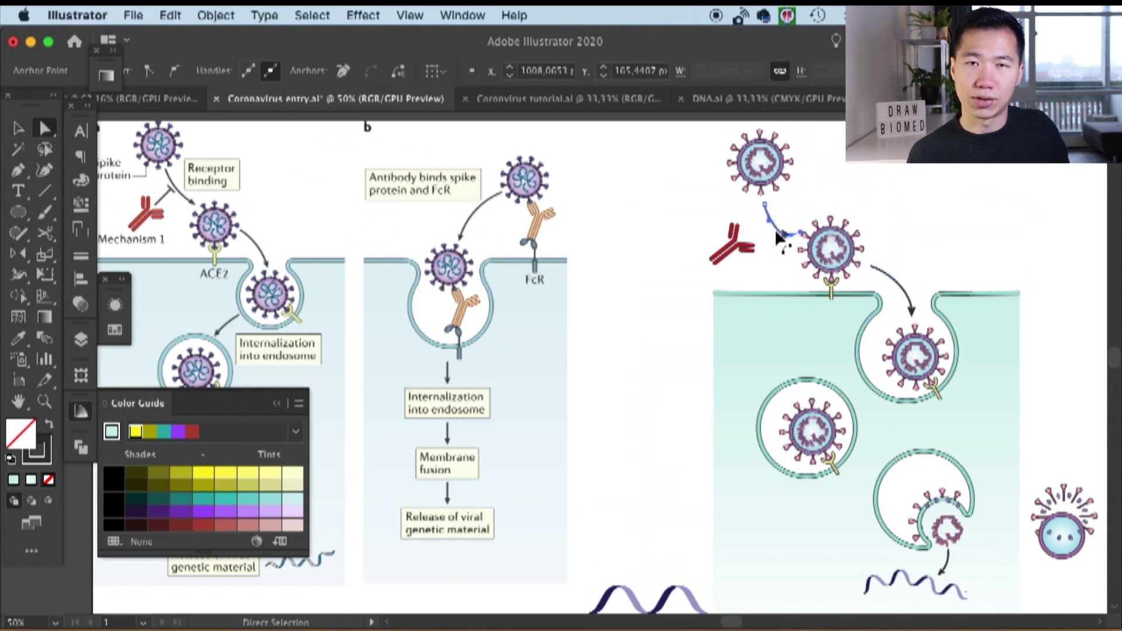
click(858, 186)
- Move the large purple RNA strand down and to the left, away from the teal cell illustration
scroll(860, 186, down, 2)
key(v)
drag(687, 558, 624, 602)
drag(1010, 227, 883, 226)
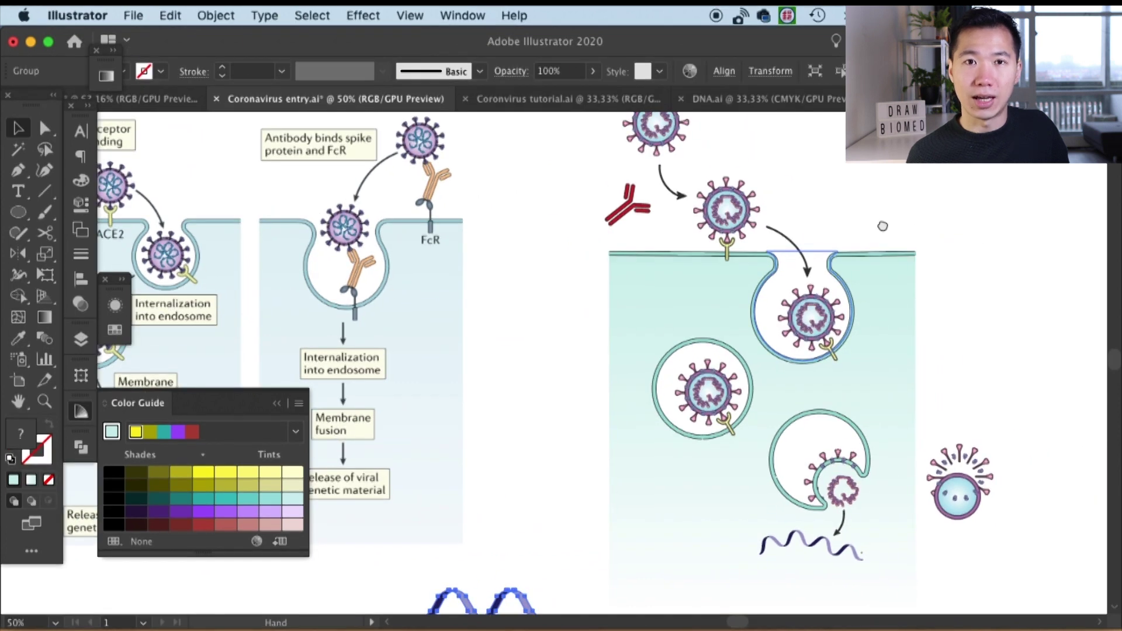